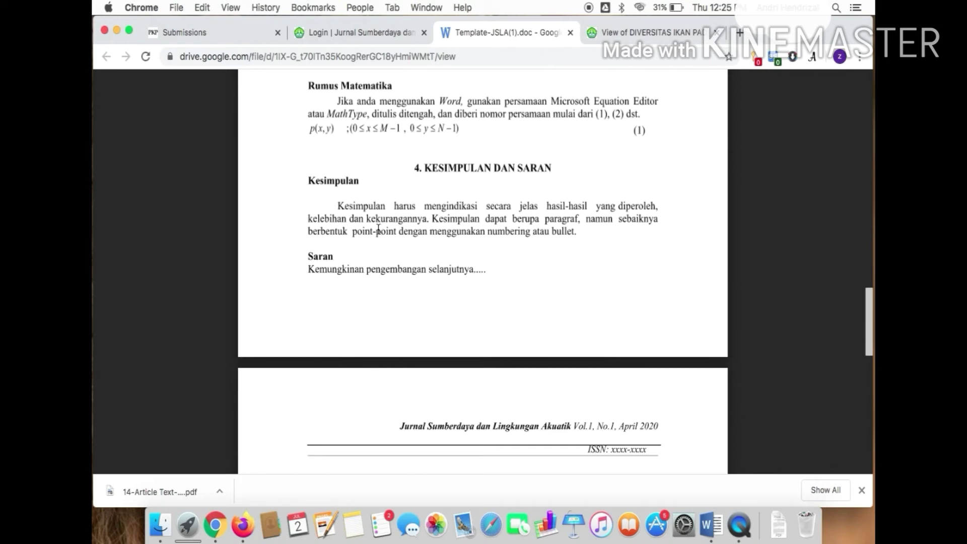
Review the article template's sections on conclusions and suggestions, acknowledgements, review stages, copyright form and bibliography
{"action": "scroll", "coordinate": [378, 230], "scroll_direction": "down", "scroll_amount": 4}
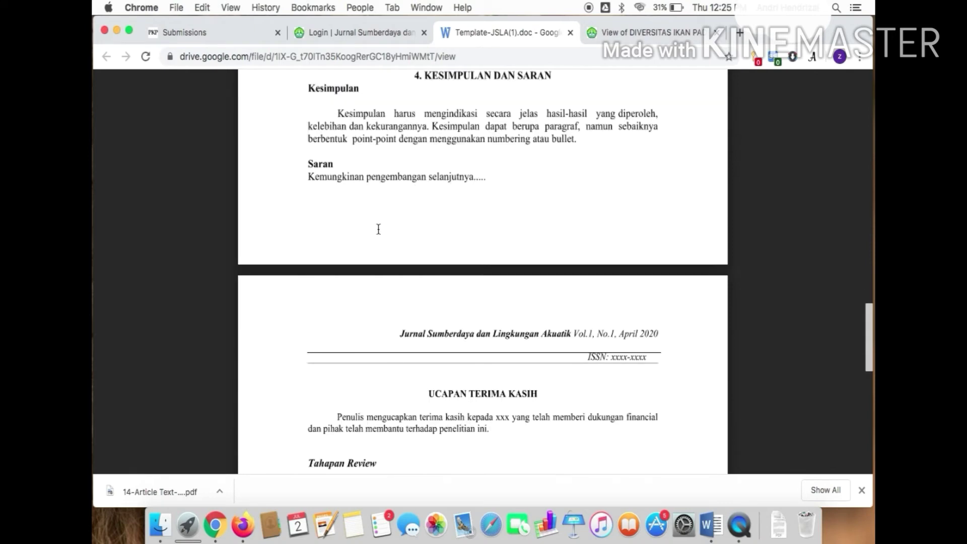
{"action": "scroll", "coordinate": [378, 229], "scroll_direction": "down", "scroll_amount": 1}
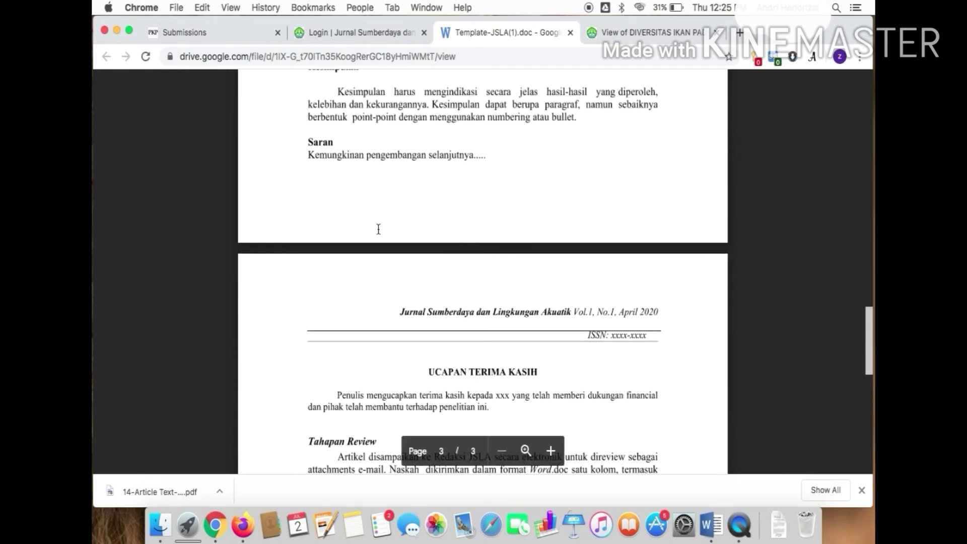
{"action": "scroll", "coordinate": [378, 229], "scroll_direction": "down", "scroll_amount": 4}
{"action": "scroll", "coordinate": [379, 229], "scroll_direction": "down", "scroll_amount": 1}
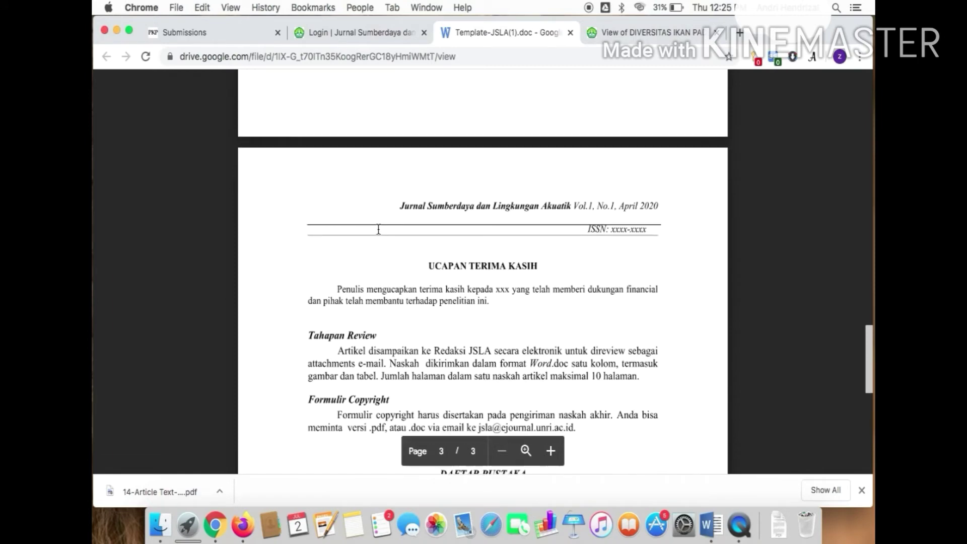
{"action": "scroll", "coordinate": [378, 229], "scroll_direction": "down", "scroll_amount": 3}
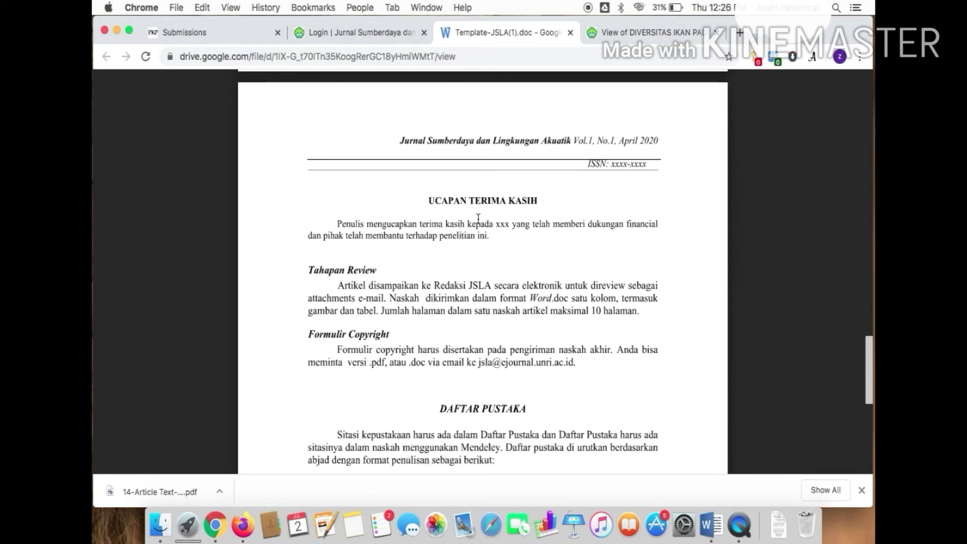
{"action": "scroll", "coordinate": [460, 253], "scroll_direction": "up", "scroll_amount": 1}
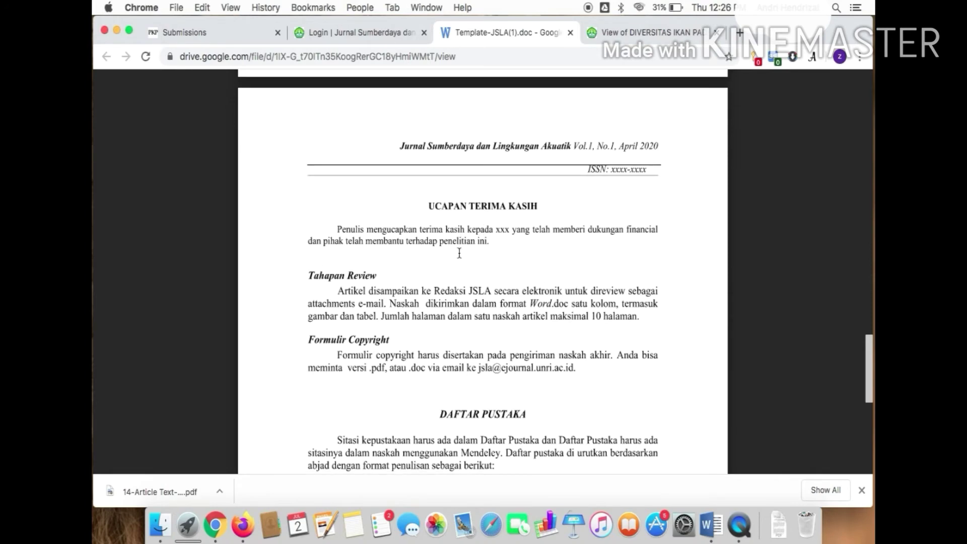
{"action": "scroll", "coordinate": [460, 253], "scroll_direction": "down", "scroll_amount": 3}
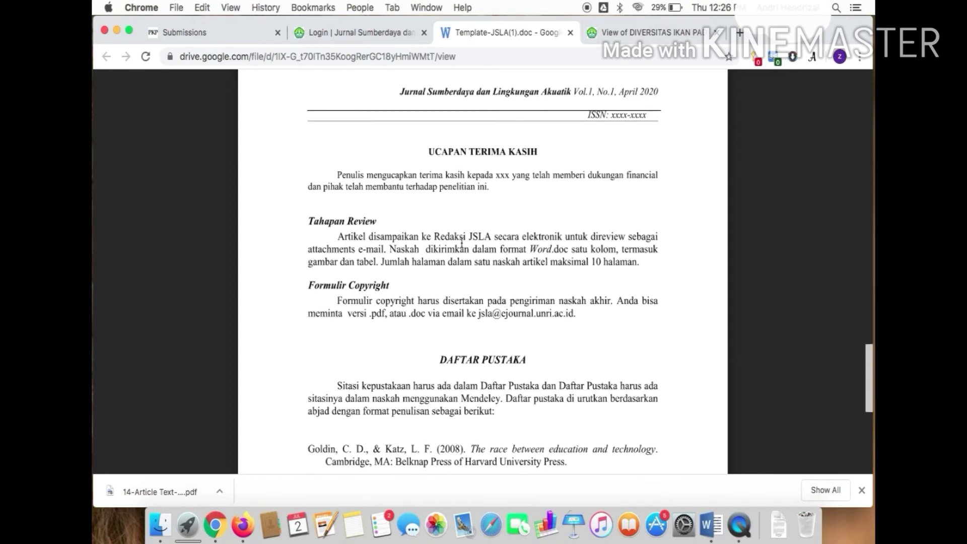
{"action": "scroll", "coordinate": [462, 243], "scroll_direction": "up", "scroll_amount": 2}
{"action": "scroll", "coordinate": [461, 243], "scroll_direction": "down", "scroll_amount": 4}
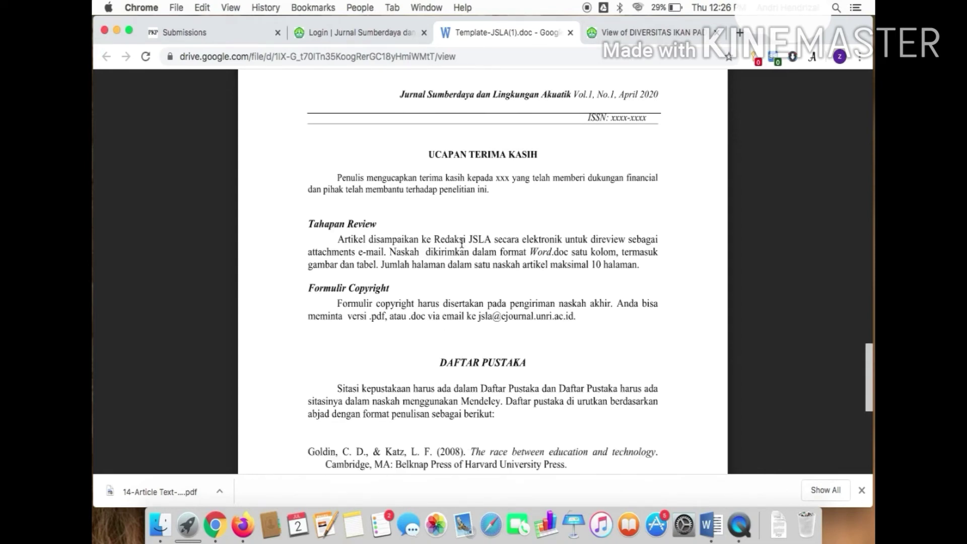
{"action": "scroll", "coordinate": [461, 242], "scroll_direction": "down", "scroll_amount": 5}
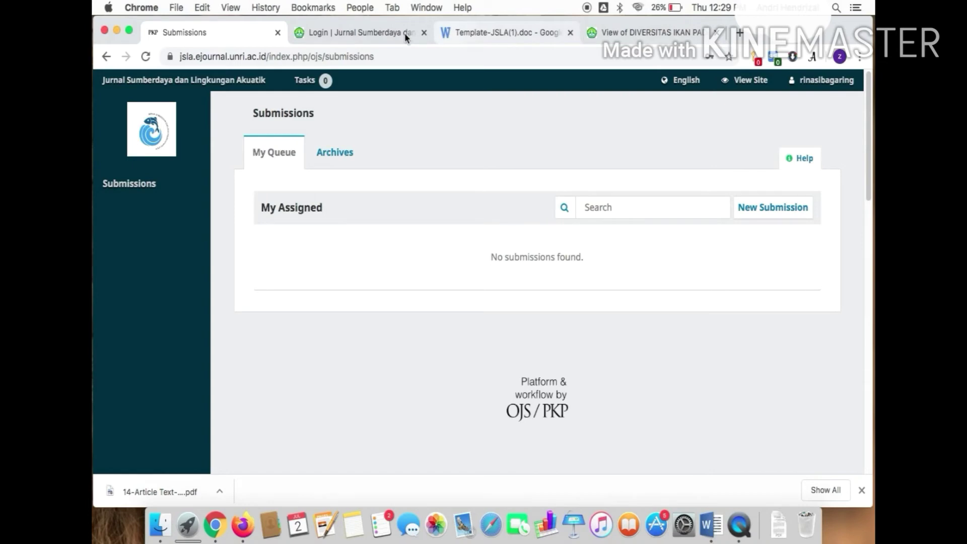
{"action": "left_click", "coordinate": [513, 32]}
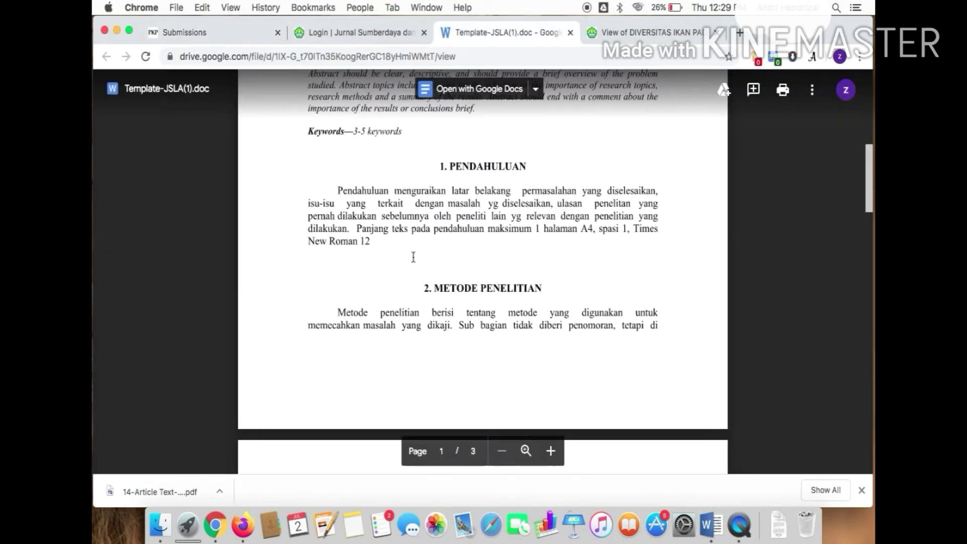
Start a new article submission from the journal's Submissions page
{"action": "left_click", "coordinate": [235, 33]}
{"action": "left_click", "coordinate": [706, 212]}
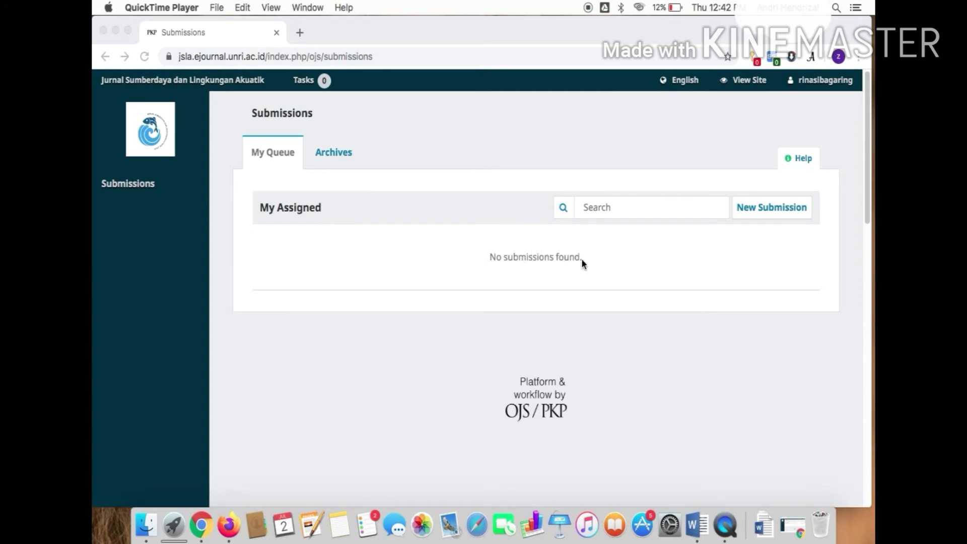
{"action": "left_click", "coordinate": [756, 210]}
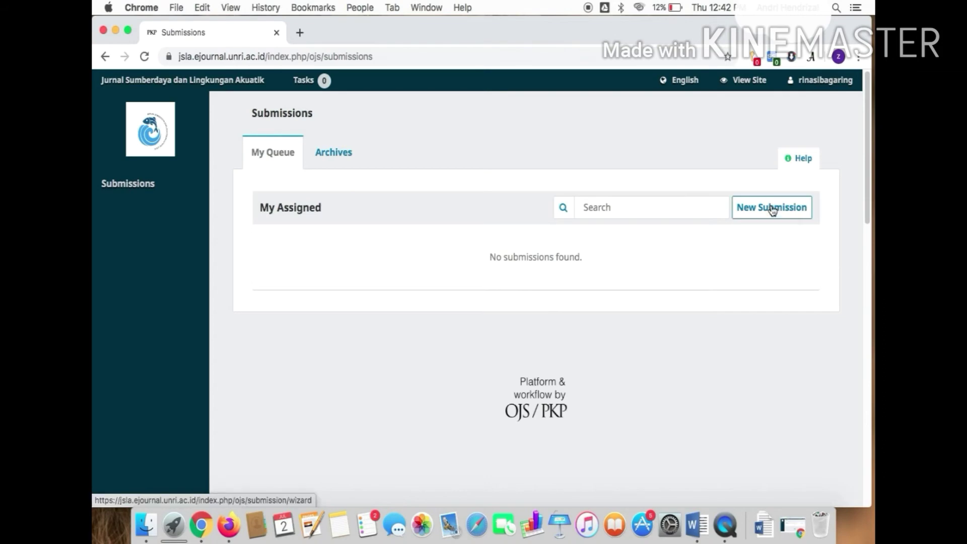
{"action": "left_click", "coordinate": [773, 210]}
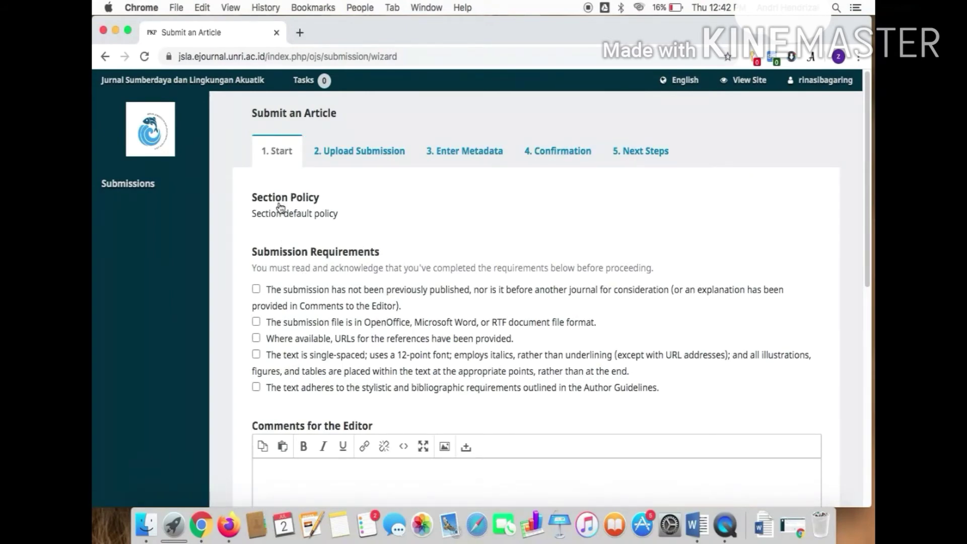
Acknowledge all five submission requirements, agree to the privacy statement, and save the start step of the submission
{"action": "left_click", "coordinate": [257, 289]}
{"action": "left_click", "coordinate": [256, 322]}
{"action": "left_click", "coordinate": [256, 338]}
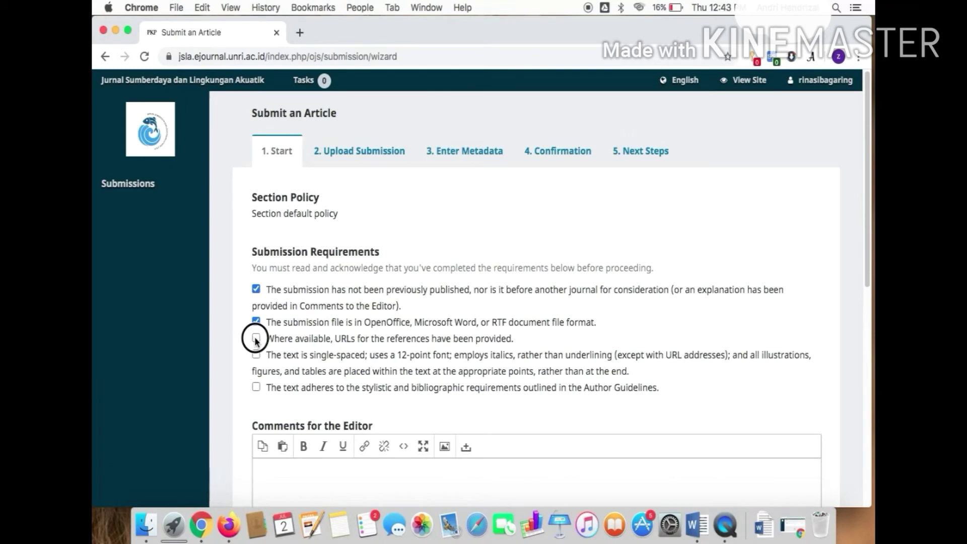
{"action": "left_click", "coordinate": [256, 387]}
{"action": "left_click_drag", "start_coordinate": [862, 209], "coordinate": [868, 302]}
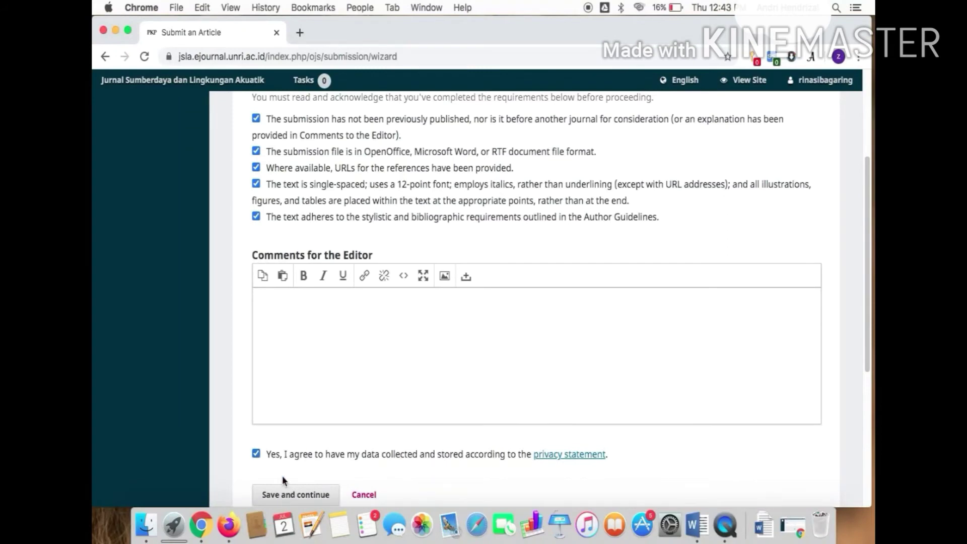
{"action": "left_click", "coordinate": [302, 496]}
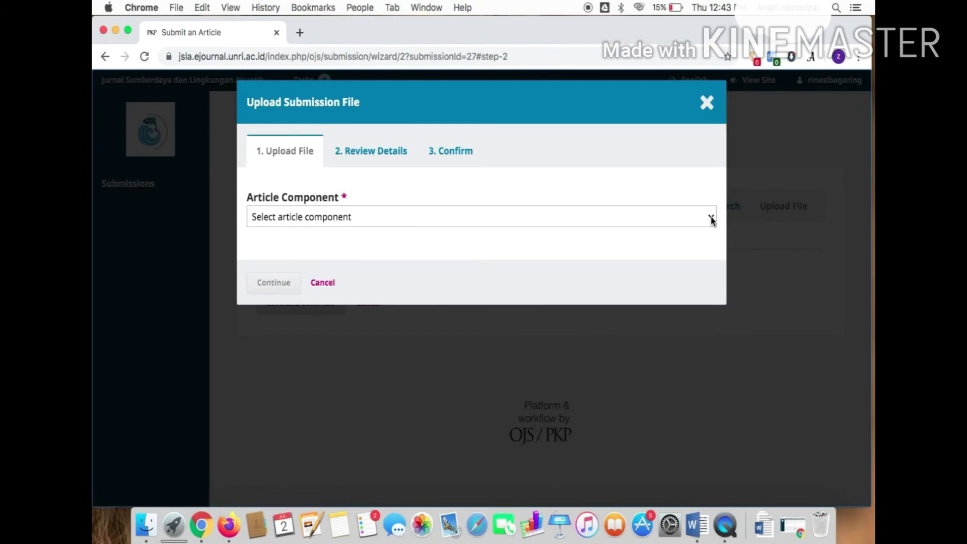
Upload Draft JSLA Lamun.docx from the JSLA folder as the Research Results component and continue to its details
{"action": "left_click", "coordinate": [712, 220]}
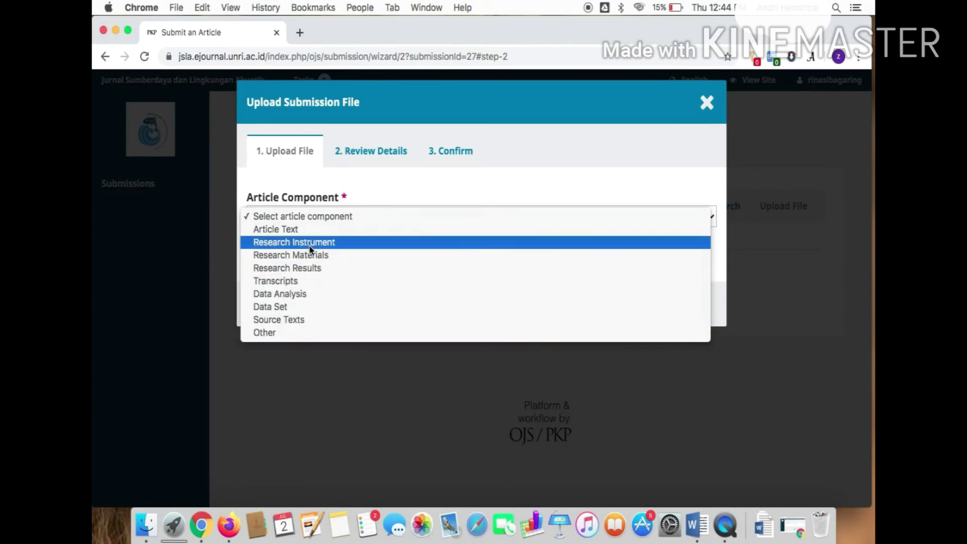
{"action": "left_click", "coordinate": [304, 272]}
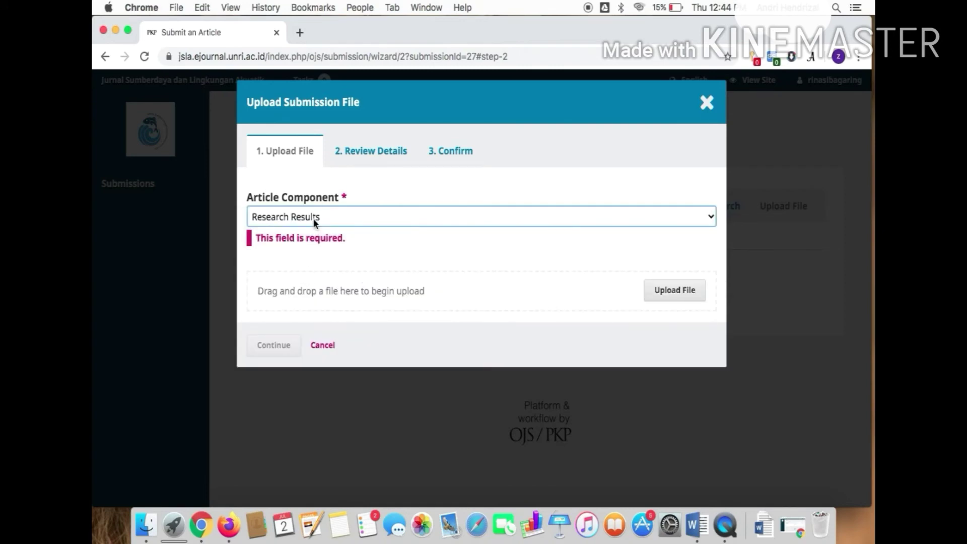
{"action": "left_click", "coordinate": [684, 297]}
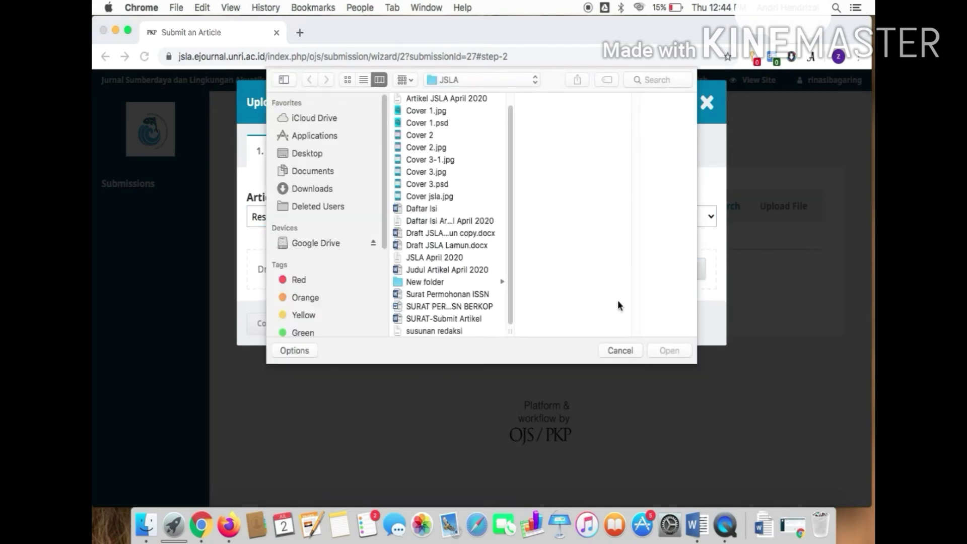
{"action": "left_click", "coordinate": [448, 246]}
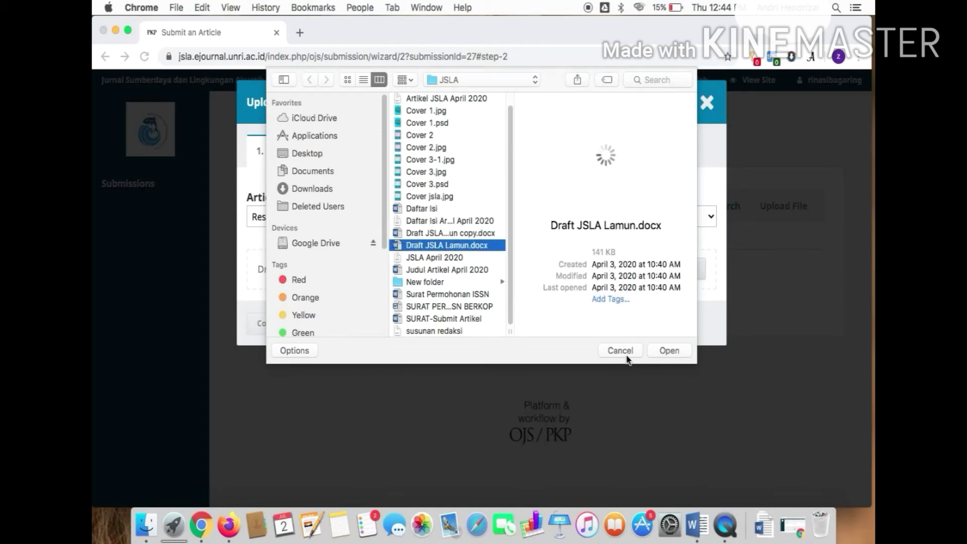
{"action": "left_click", "coordinate": [659, 352]}
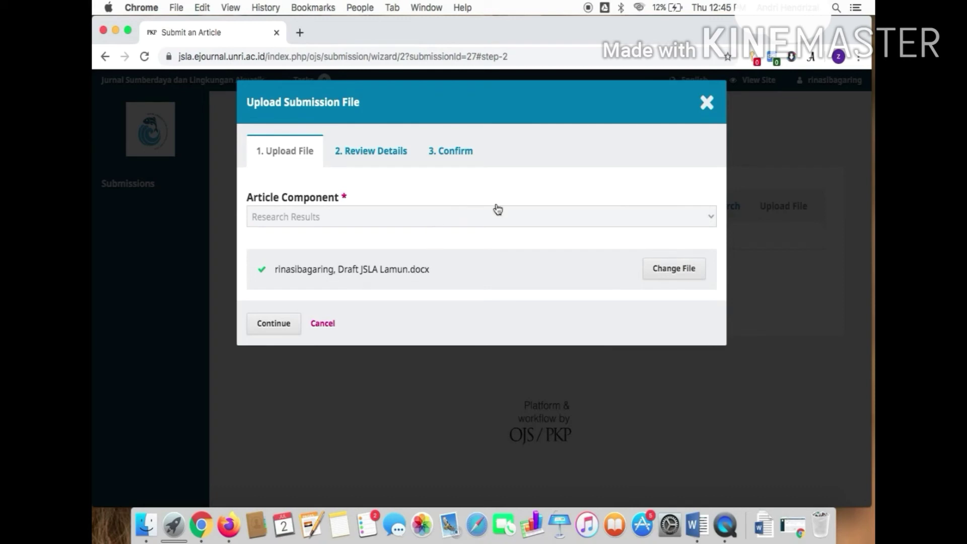
{"action": "left_click", "coordinate": [285, 329]}
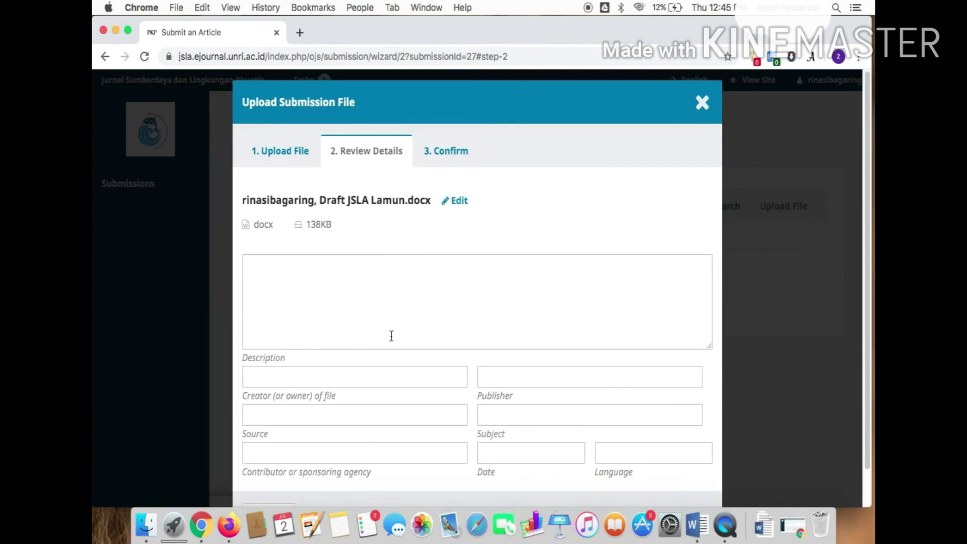
{"action": "left_click", "coordinate": [306, 269]}
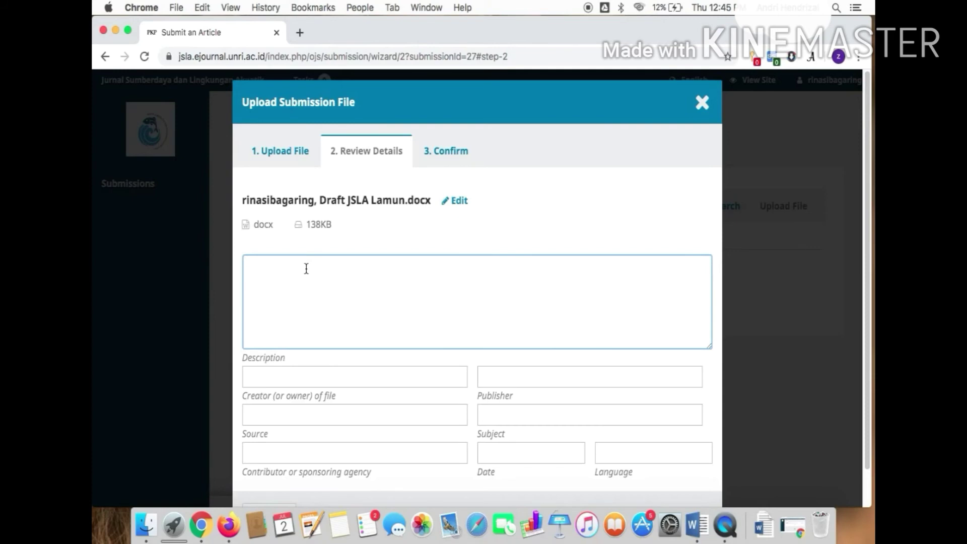
{"action": "left_click", "coordinate": [268, 379]}
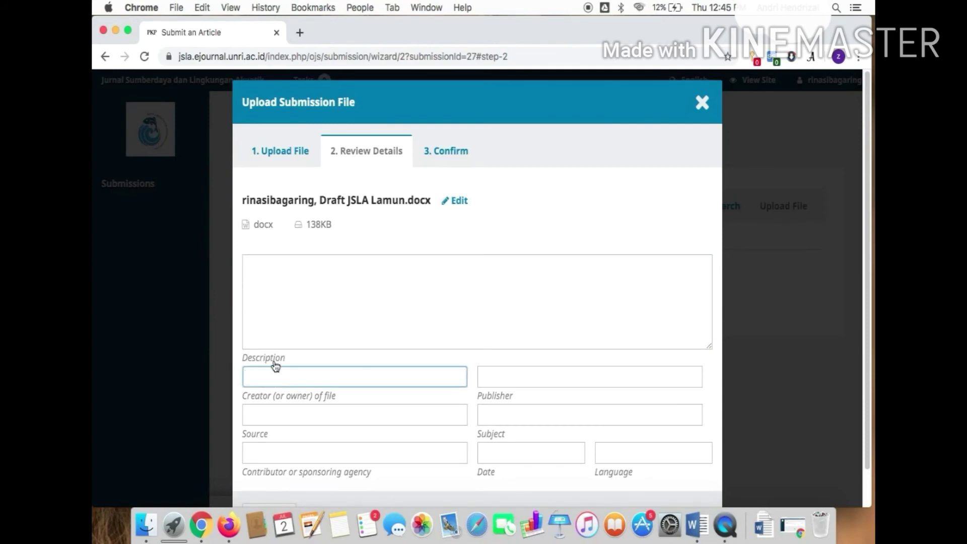
{"action": "left_click", "coordinate": [284, 414]}
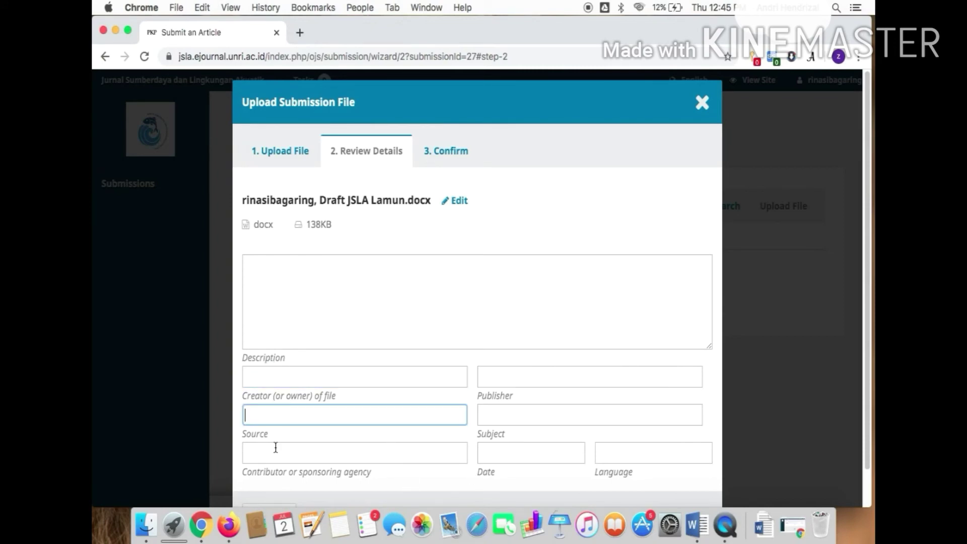
{"action": "left_click_drag", "start_coordinate": [868, 222], "coordinate": [868, 259]}
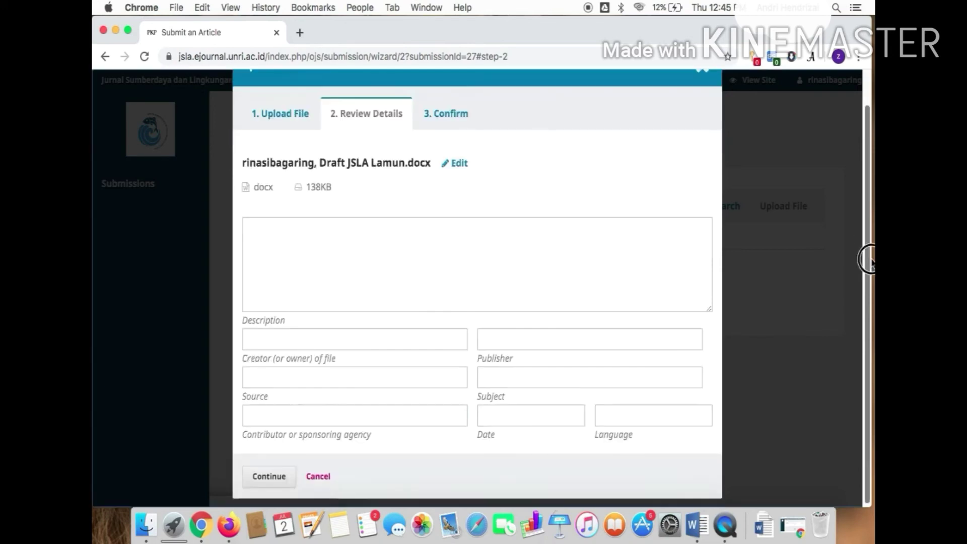
{"action": "left_click", "coordinate": [290, 419]}
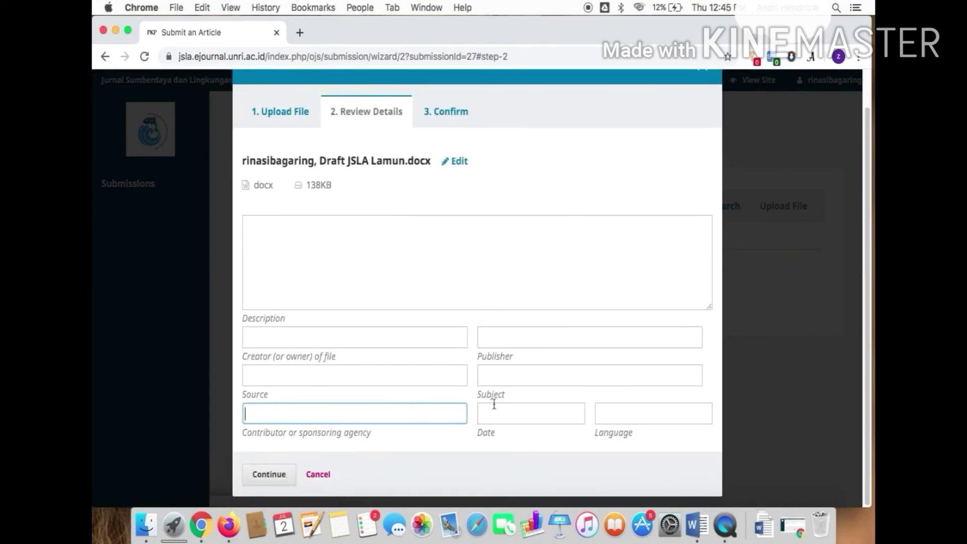
{"action": "left_click", "coordinate": [501, 377]}
Set the submission file's date to 2 July 2020
{"action": "left_click", "coordinate": [495, 415]}
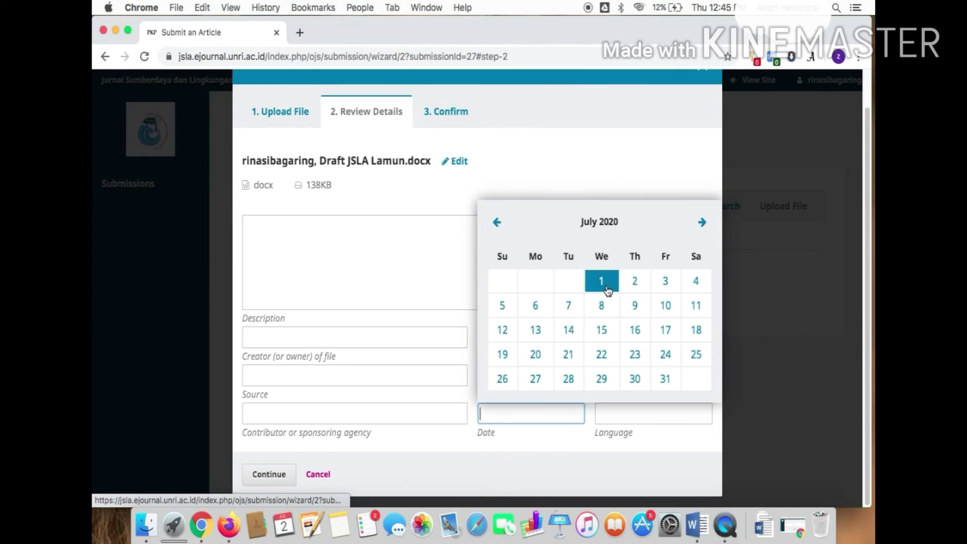
{"action": "left_click", "coordinate": [636, 282]}
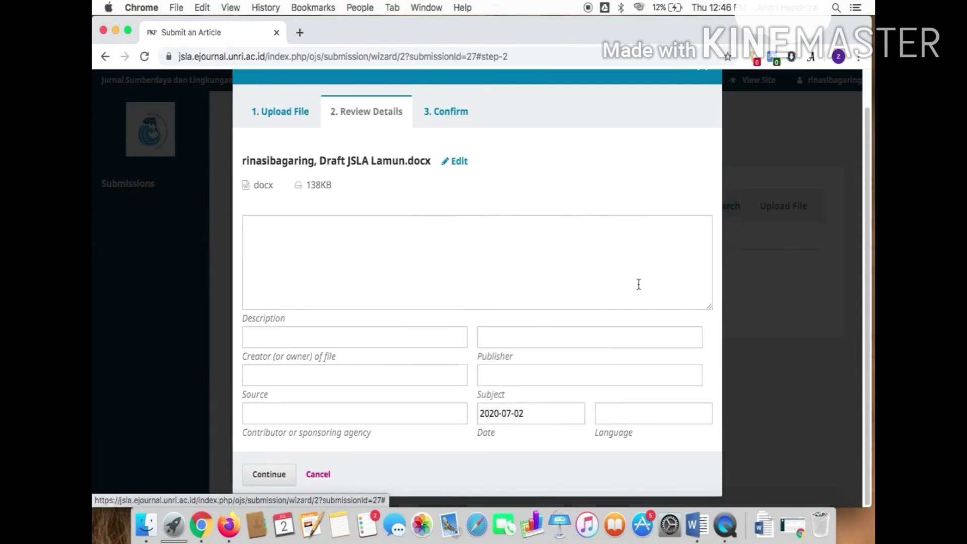
{"action": "left_click", "coordinate": [611, 413]}
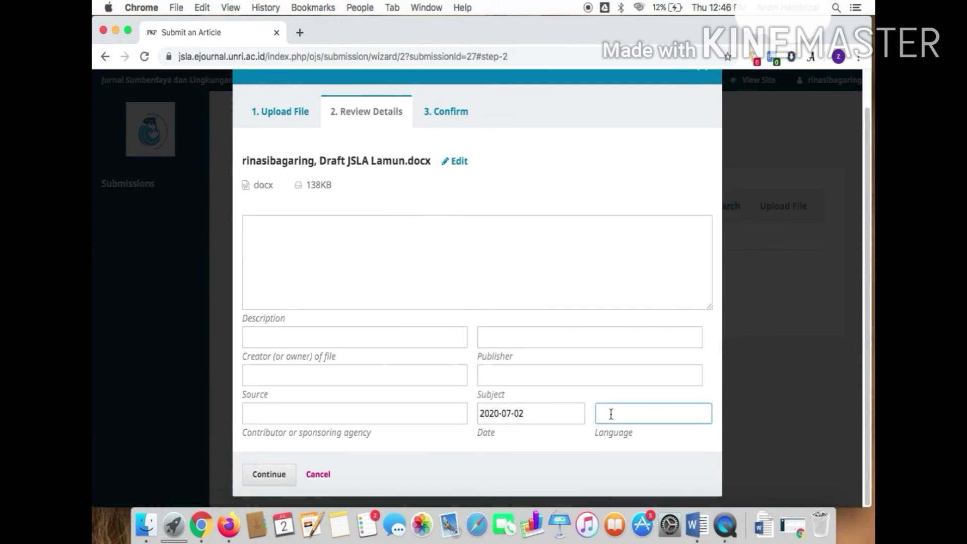
Enter JSLA Lamun as the file's creator and the author's first name as its source
{"action": "left_click", "coordinate": [295, 340]}
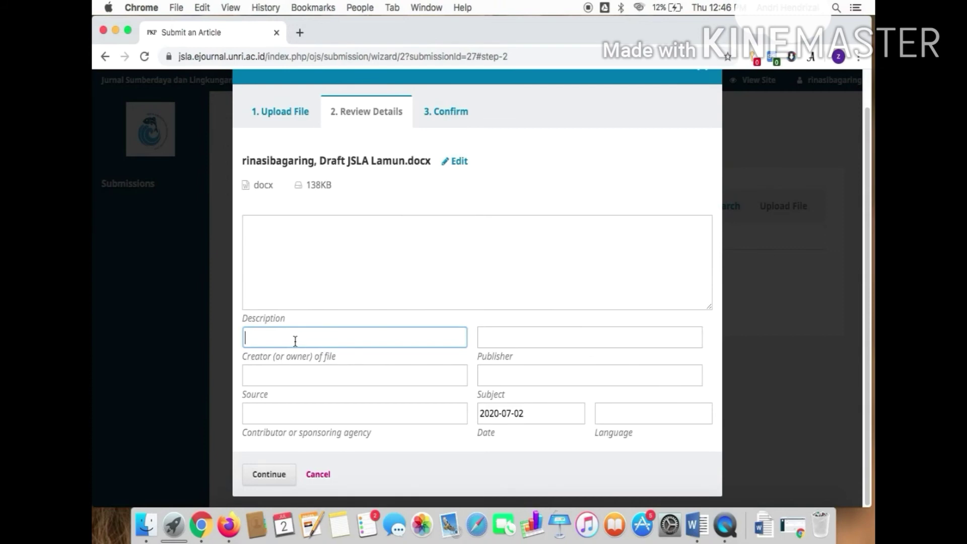
{"action": "type", "text": "JSLA Lamun"}
{"action": "left_click", "coordinate": [271, 371]}
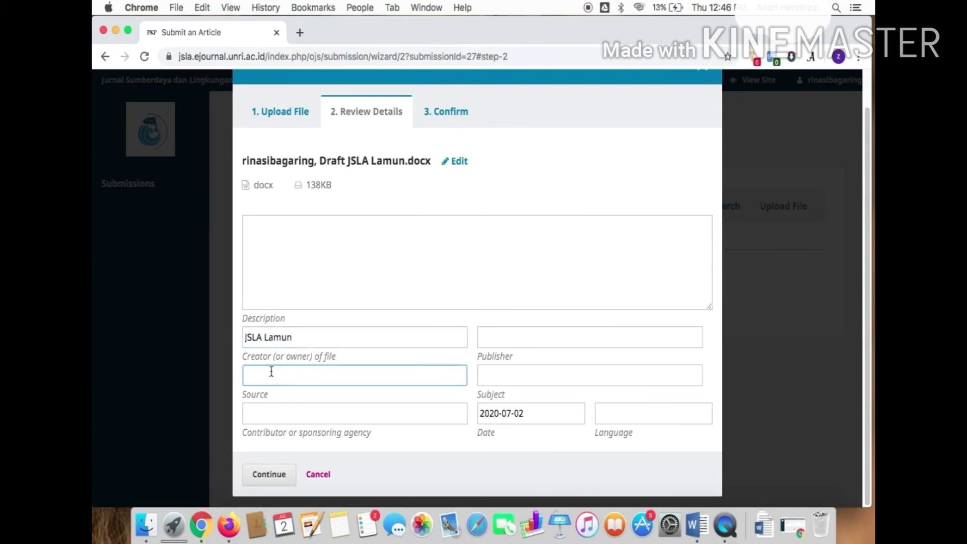
{"action": "type", "text": "Rina"}
Enter Mandiri as the file's contributor or sponsoring agency
{"action": "left_click", "coordinate": [266, 415]}
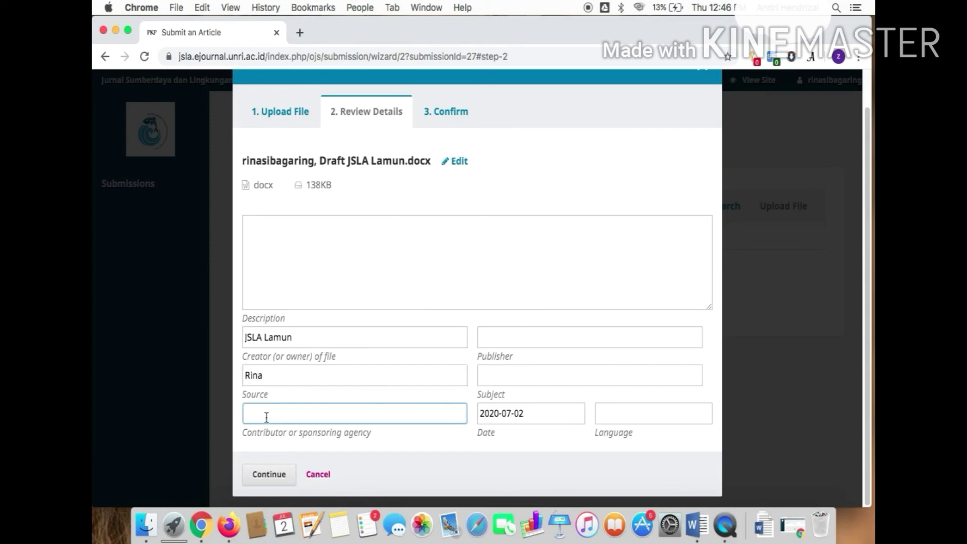
{"action": "type", "text": "Hasi"}
{"action": "key", "text": "BackSpace"}
{"action": "key", "text": "BackSpace"}
{"action": "key", "text": "BackSpace"}
{"action": "key", "text": "BackSpace"}
{"action": "type", "text": "MAndiri"}
{"action": "left_click", "coordinate": [259, 414]}
{"action": "key", "text": "BackSpace"}
{"action": "type", "text": "a"}
Enter Indonesia as the file's language and submit the reviewed file details
{"action": "left_click", "coordinate": [500, 375]}
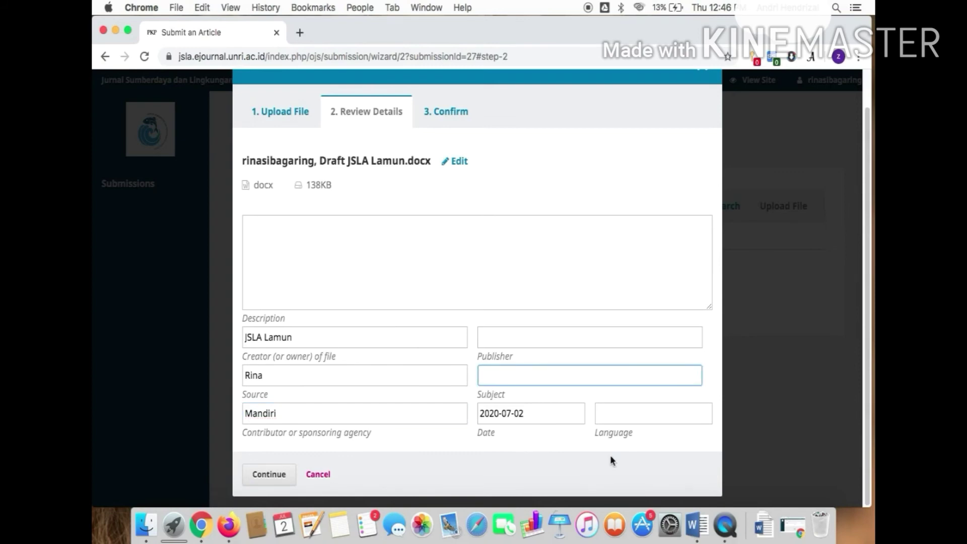
{"action": "left_click", "coordinate": [611, 419]}
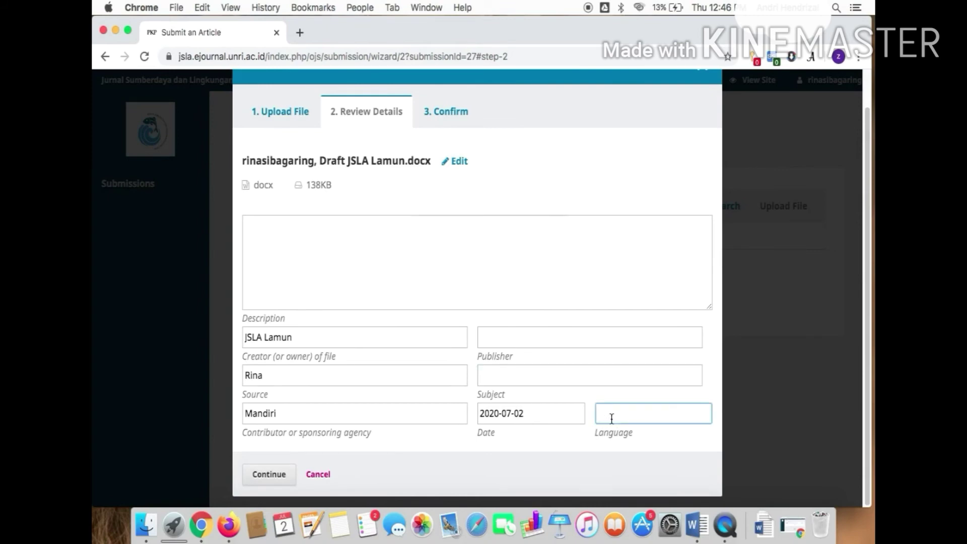
{"action": "type", "text": "Indones"}
{"action": "type", "text": "u"}
{"action": "type", "text": "ia"}
{"action": "left_click", "coordinate": [283, 478]}
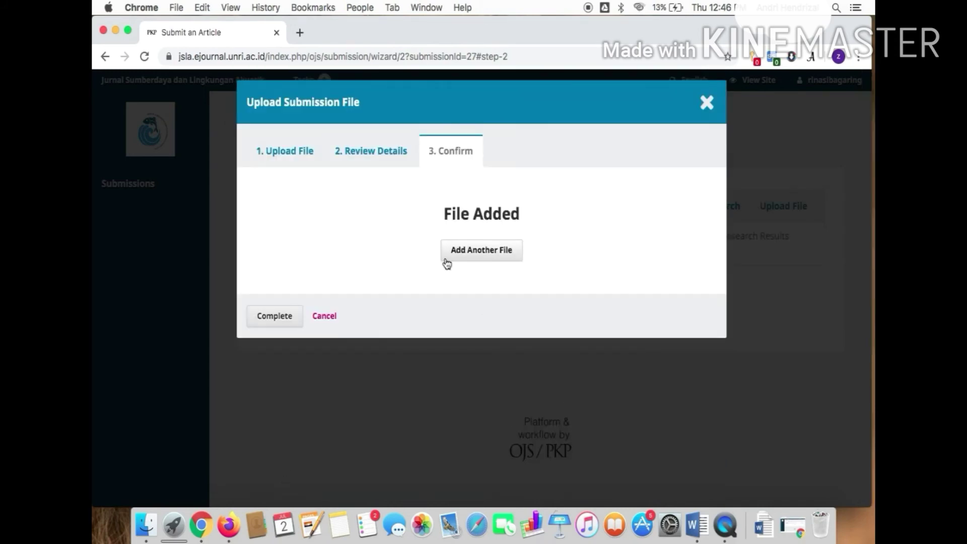
Complete the manuscript file upload and save it to continue to the metadata stage
{"action": "left_click", "coordinate": [270, 318]}
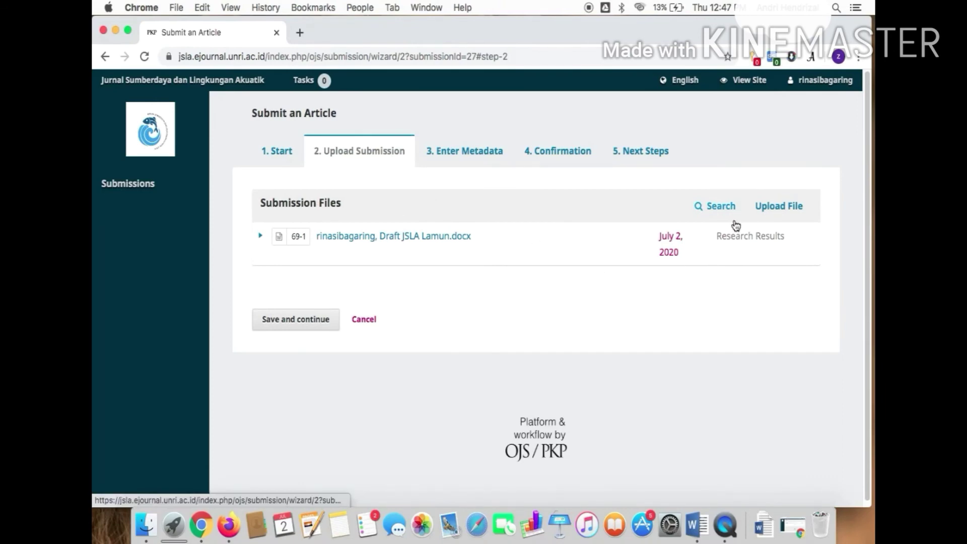
{"action": "left_click", "coordinate": [296, 326]}
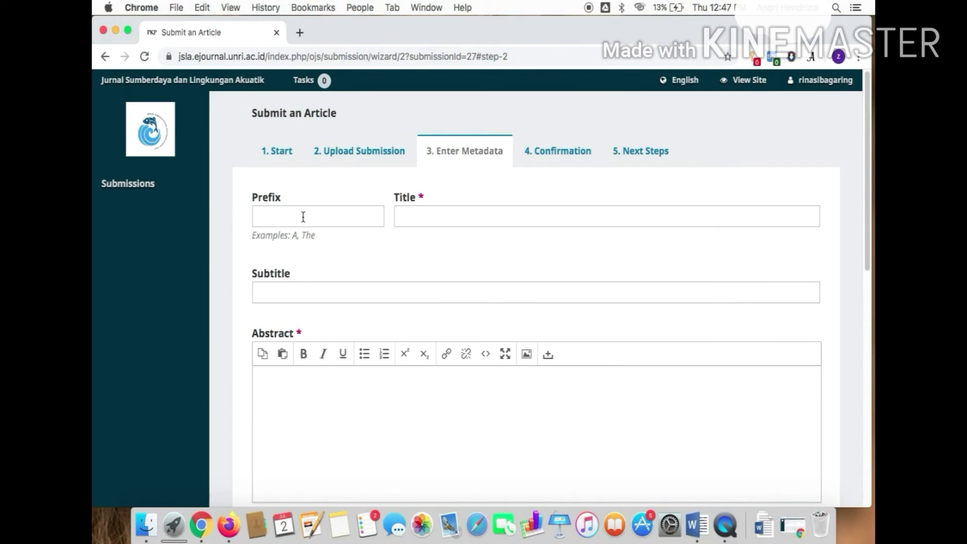
Enter the manuscript's title as "Jenis dan Kerapatan Lamun di Perairan Teluk Madong", consulting the Word draft for the wording
{"action": "left_click", "coordinate": [411, 219]}
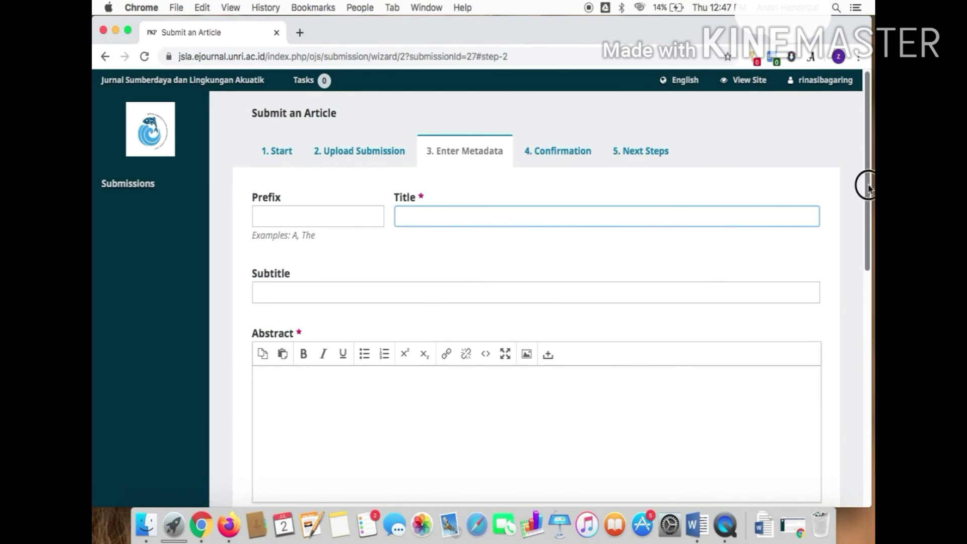
{"action": "mouse_move", "coordinate": [867, 186]}
{"action": "left_mouse_down"}
{"action": "mouse_move", "coordinate": [871, 285]}
{"action": "mouse_move", "coordinate": [870, 188]}
{"action": "left_mouse_up"}
{"action": "left_click_drag", "start_coordinate": [873, 189], "coordinate": [874, 169]}
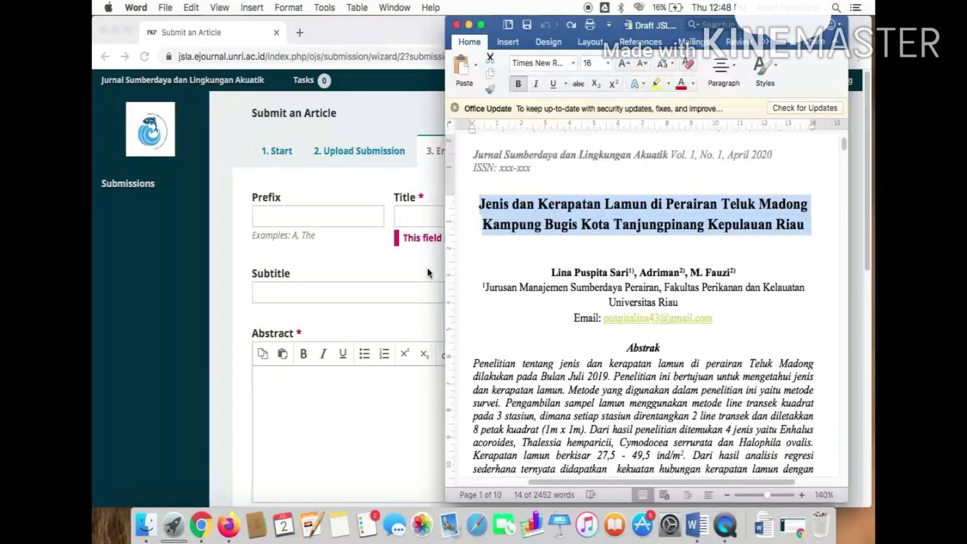
{"action": "left_click", "coordinate": [427, 270]}
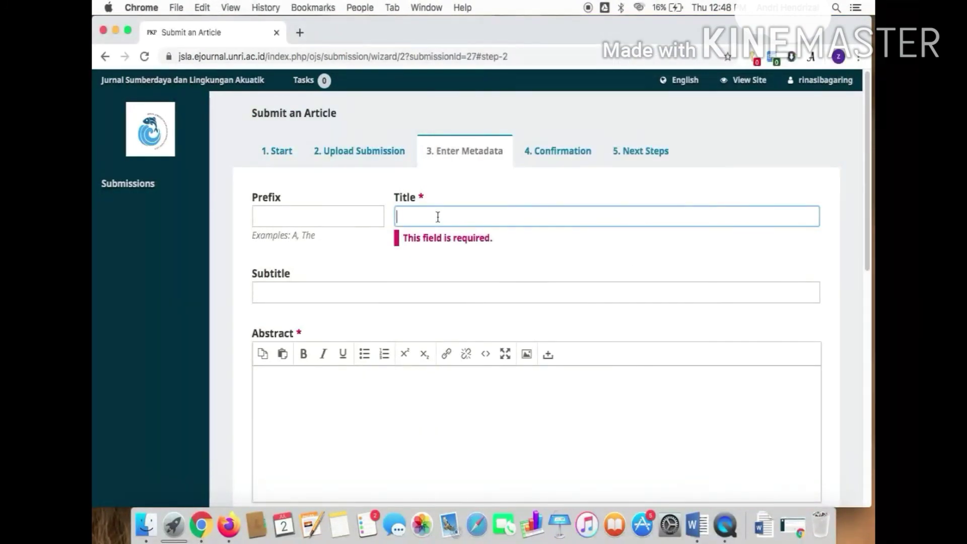
{"action": "type", "text": "J"}
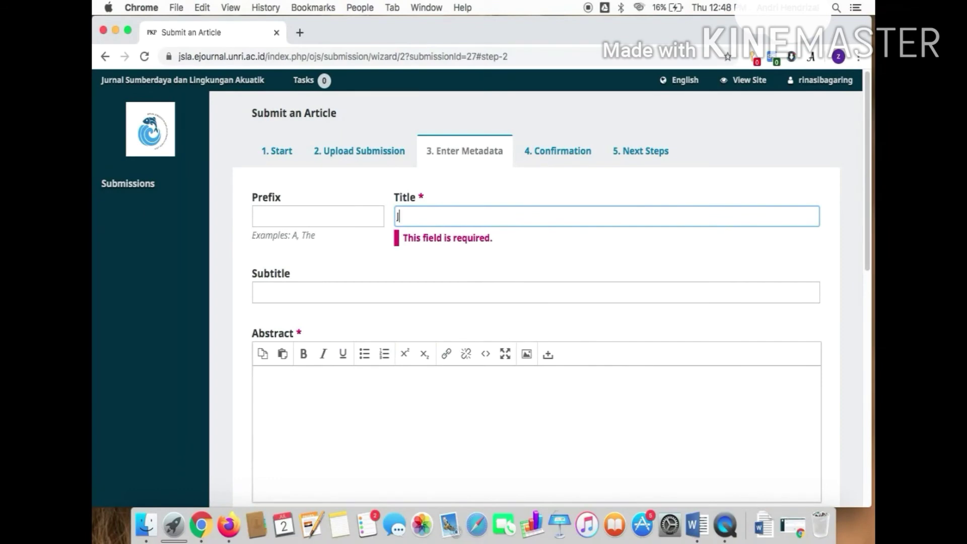
{"action": "type", "text": "enis "}
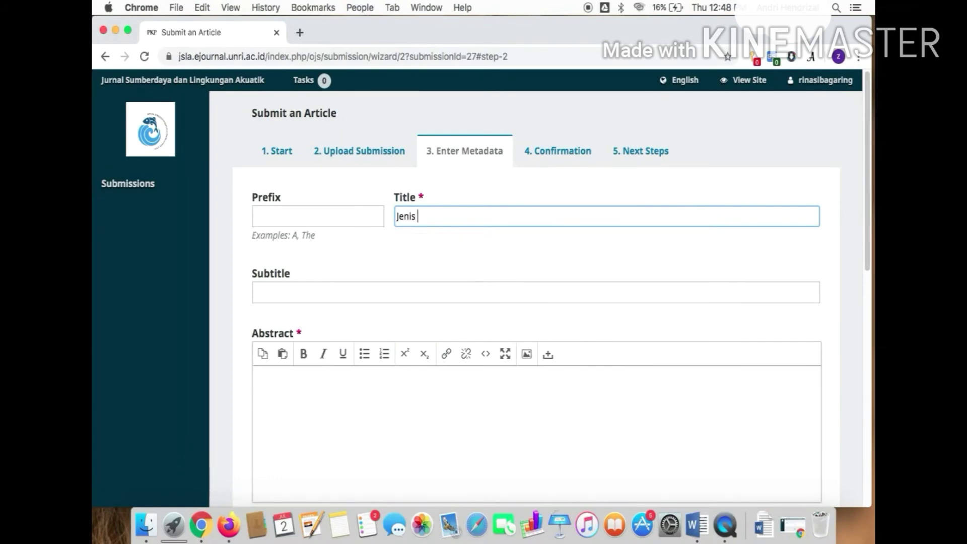
{"action": "type", "text": "dan Kerapatan Lamun di Perairan"}
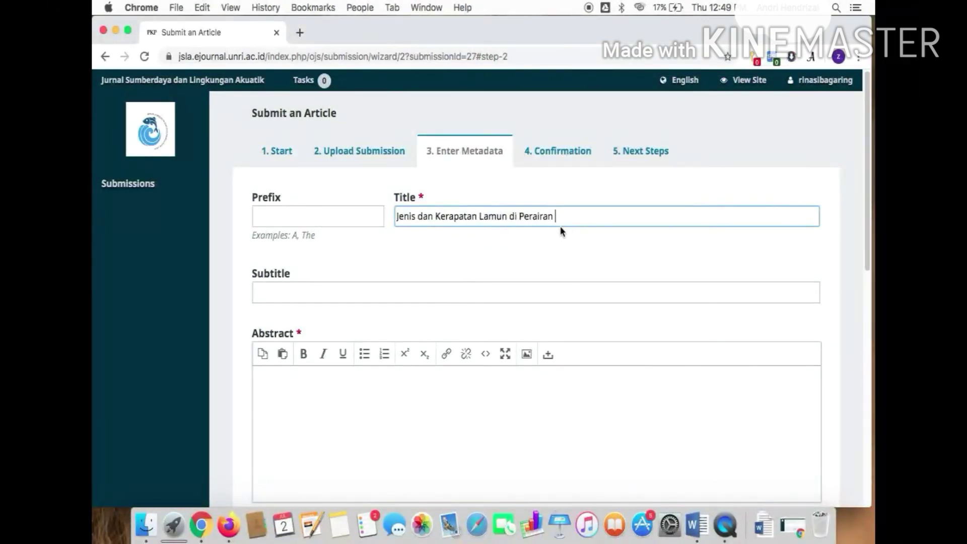
{"action": "type", "text": "Teluk Ma"}
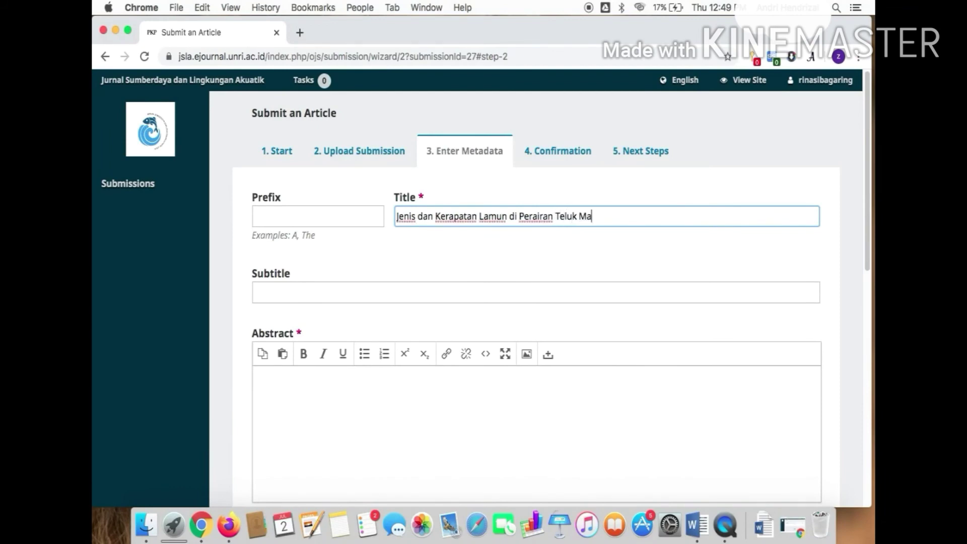
{"action": "type", "text": "dong"}
{"action": "left_click", "coordinate": [342, 299]}
{"action": "type", "text": "Sea grass in"}
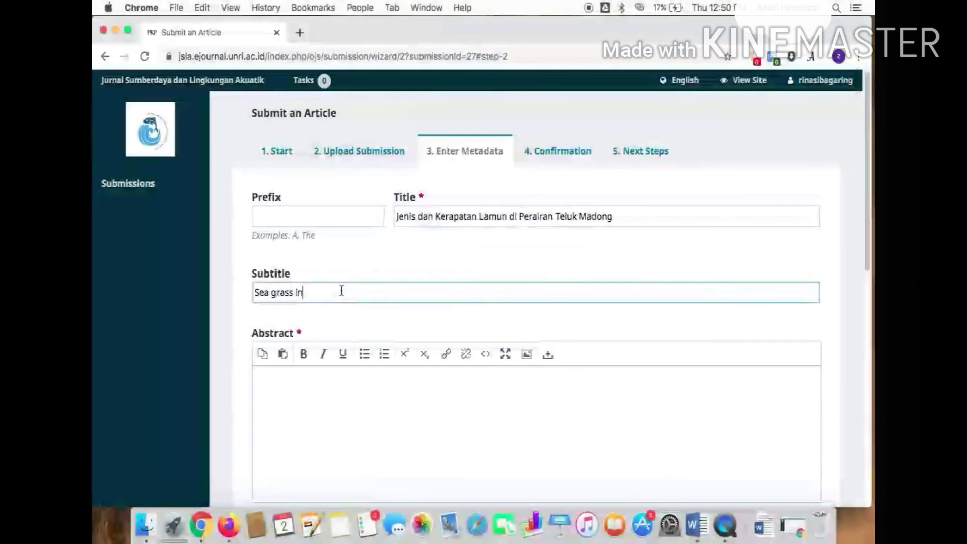
{"action": "key", "text": "BackSpace"}
{"action": "key", "text": "BackSpace"}
{"action": "key", "text": "BackSpace"}
{"action": "key", "text": "BackSpace"}
{"action": "key", "text": "BackSpace"}
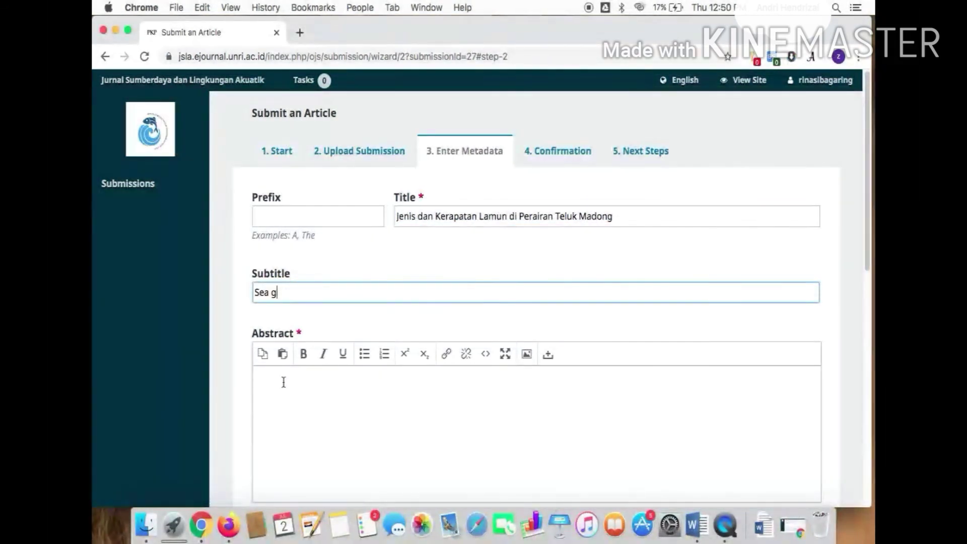
{"action": "key", "text": "BackSpace"}
{"action": "key", "text": "BackSpace"}
{"action": "key", "text": "BackSpace"}
{"action": "key", "text": "BackSpace"}
{"action": "key", "text": "BackSpace"}
Copy the English abstract's full paragraph from the manuscript in Word and paste it into the submission's Abstract field
{"action": "left_click", "coordinate": [272, 383]}
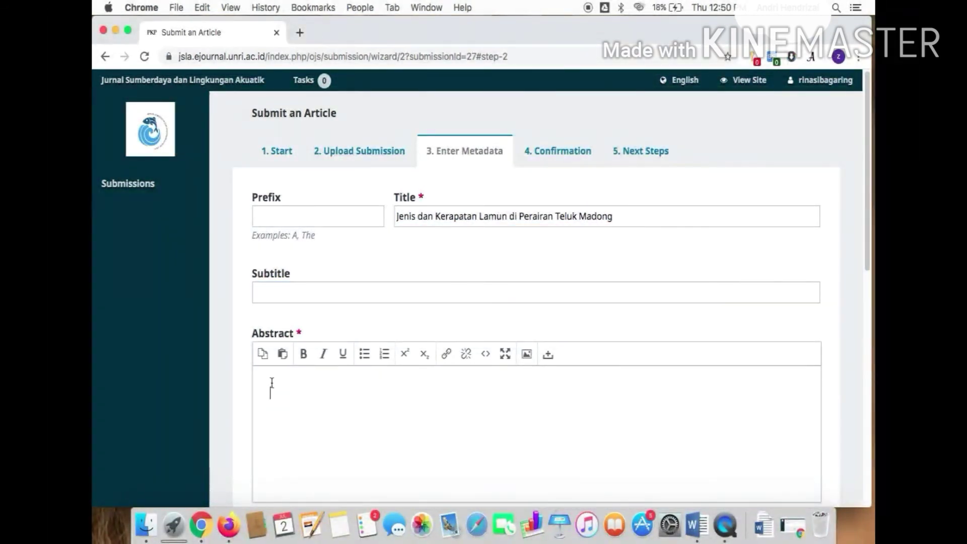
{"action": "left_click", "coordinate": [697, 525]}
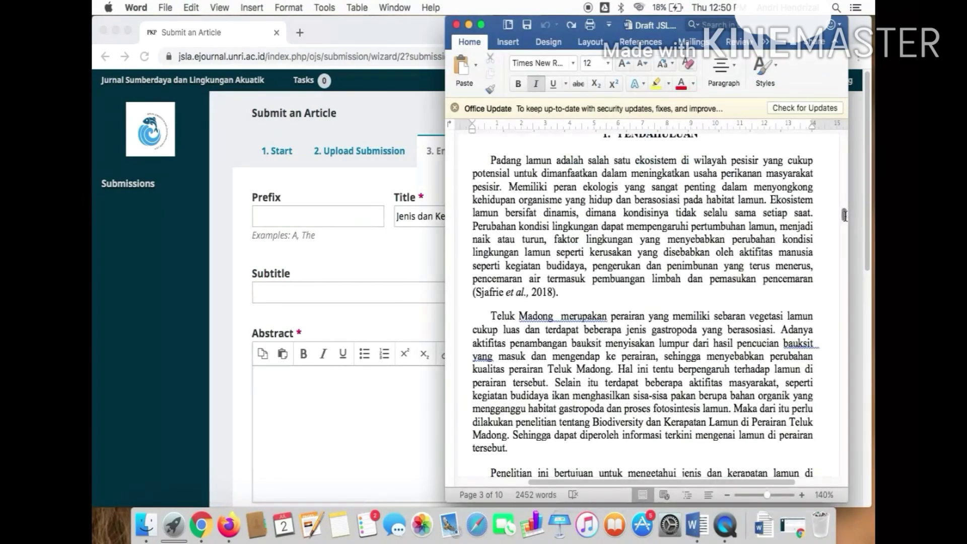
{"action": "left_click_drag", "start_coordinate": [845, 215], "coordinate": [843, 182]}
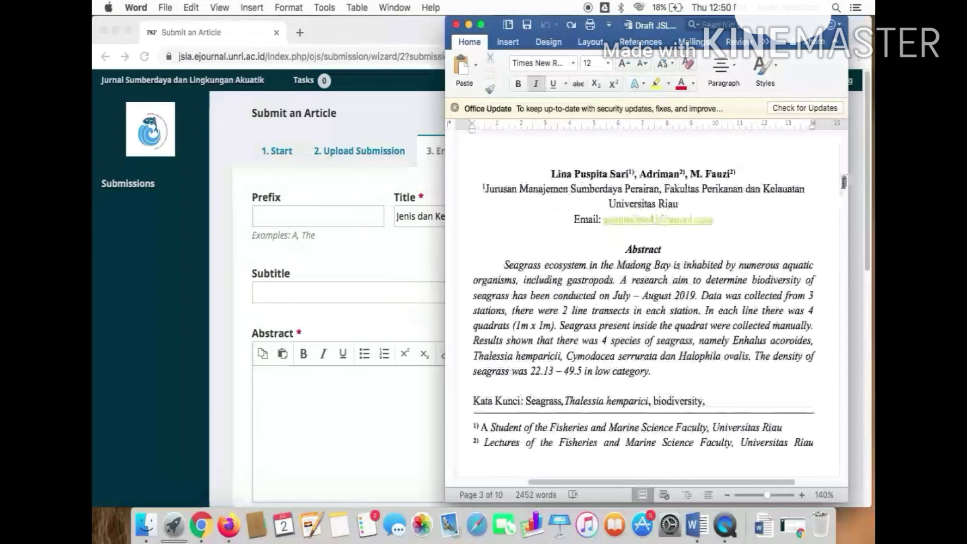
{"action": "left_click_drag", "start_coordinate": [504, 264], "coordinate": [657, 370]}
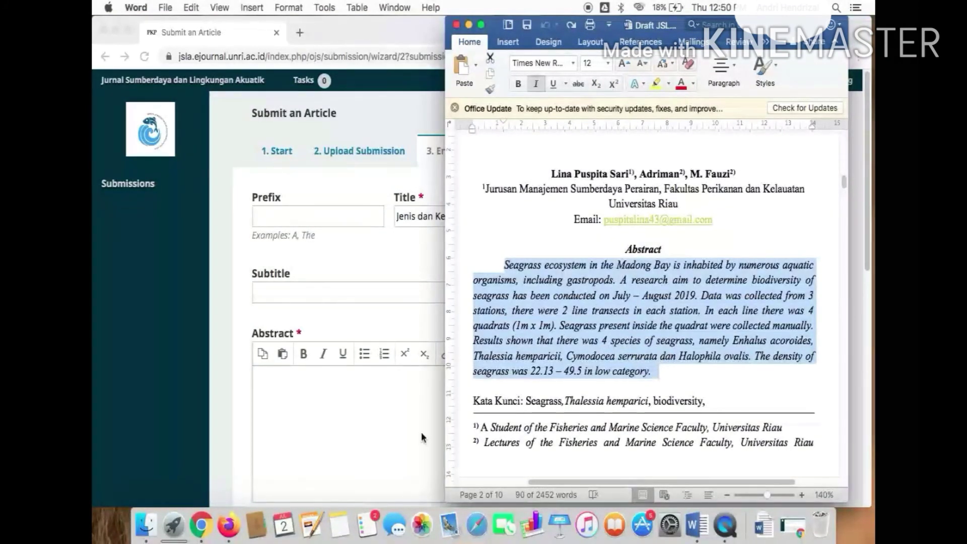
{"action": "left_click", "coordinate": [371, 432]}
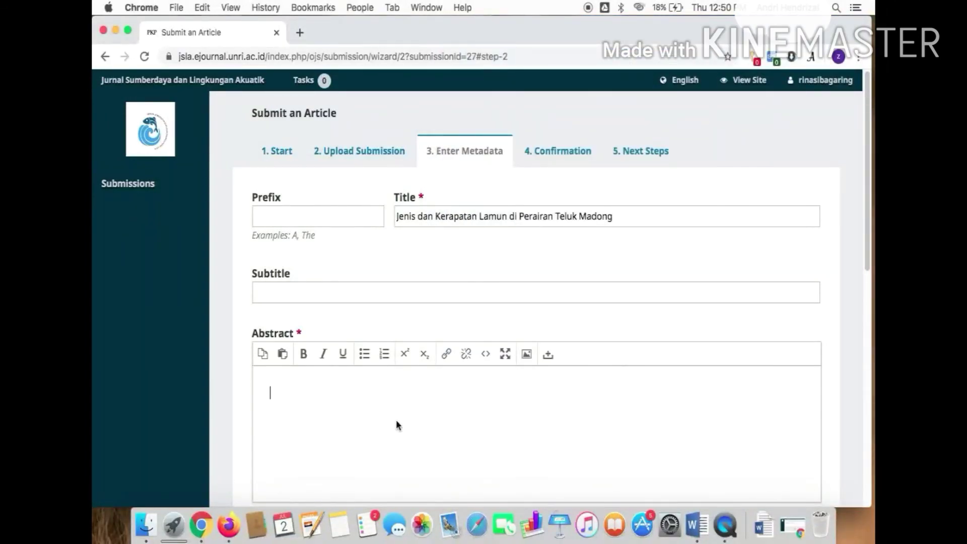
{"action": "left_click", "coordinate": [307, 392]}
{"action": "right_click", "coordinate": [307, 393]}
{"action": "left_click", "coordinate": [339, 394]}
{"action": "left_click", "coordinate": [694, 526]}
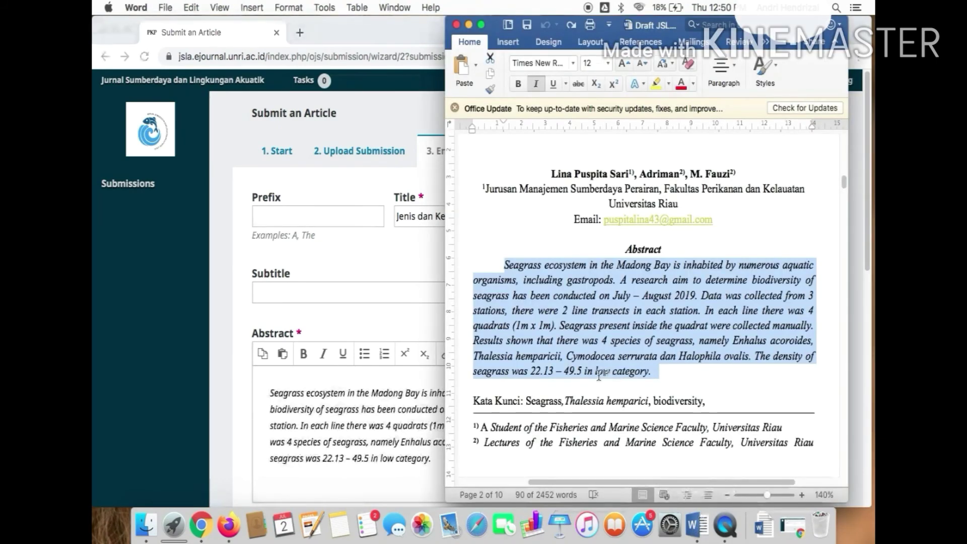
{"action": "left_click", "coordinate": [364, 482]}
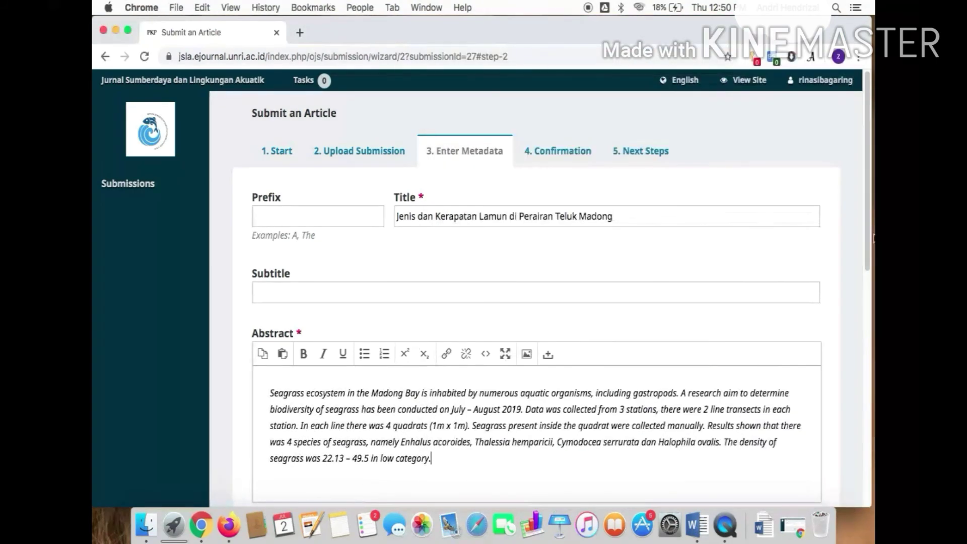
Copy the keywords "Seagrass,Thalessia hemparici, biodiversity," from the manuscript in Word into the submission's Keywords field
{"action": "left_click_drag", "start_coordinate": [868, 235], "coordinate": [870, 403]}
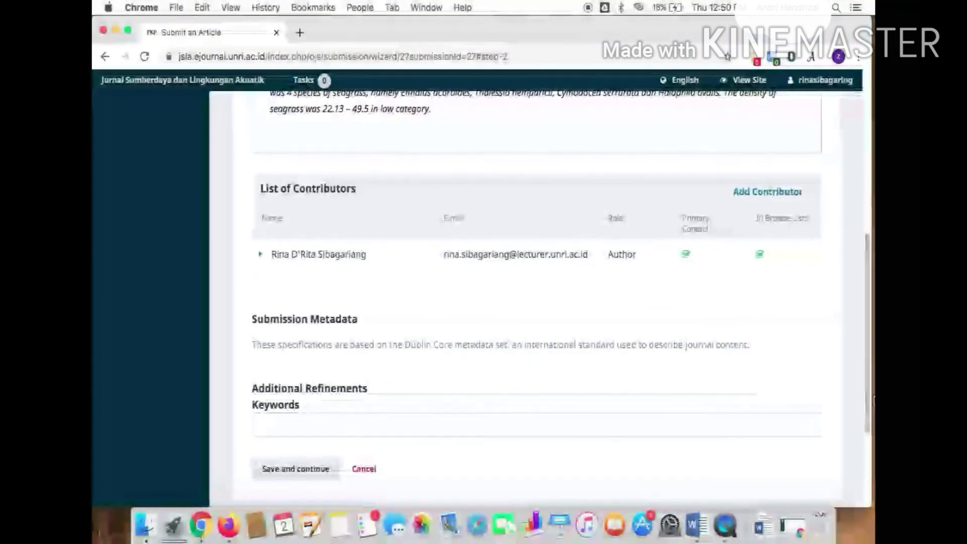
{"action": "left_click", "coordinate": [301, 432]}
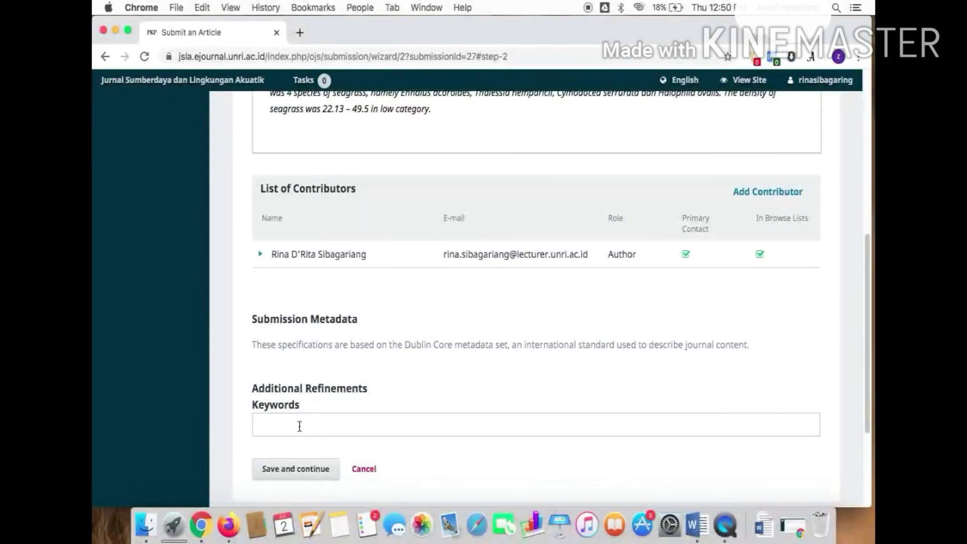
{"action": "left_click", "coordinate": [697, 526]}
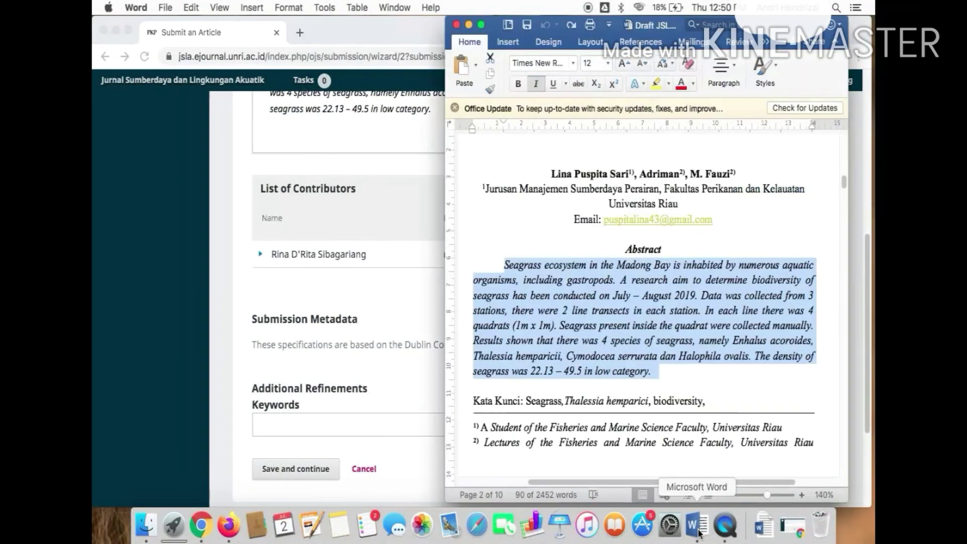
{"action": "left_click", "coordinate": [529, 403]}
{"action": "left_click_drag", "start_coordinate": [529, 403], "coordinate": [687, 403]}
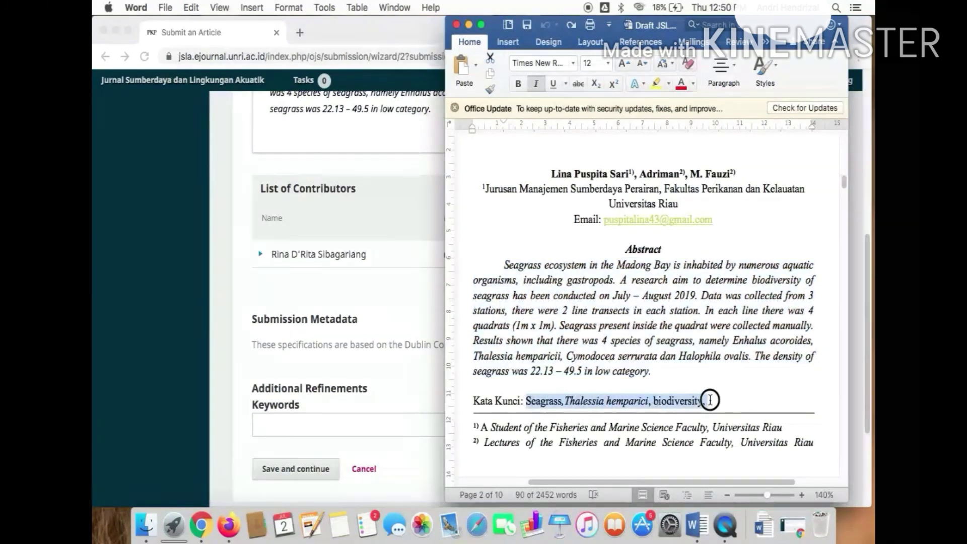
{"action": "right_click", "coordinate": [612, 407]}
{"action": "left_click", "coordinate": [635, 272]}
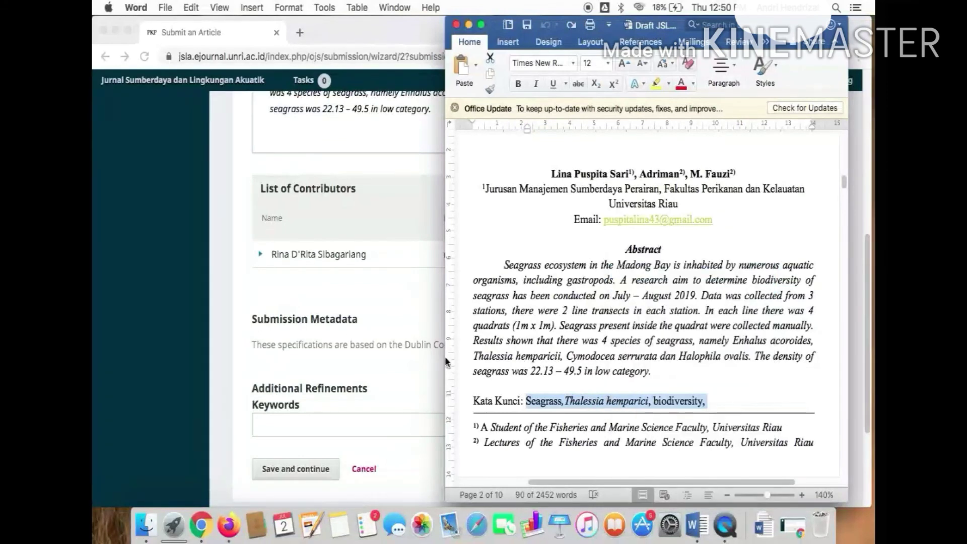
{"action": "left_click", "coordinate": [330, 425]}
{"action": "right_click", "coordinate": [329, 429]}
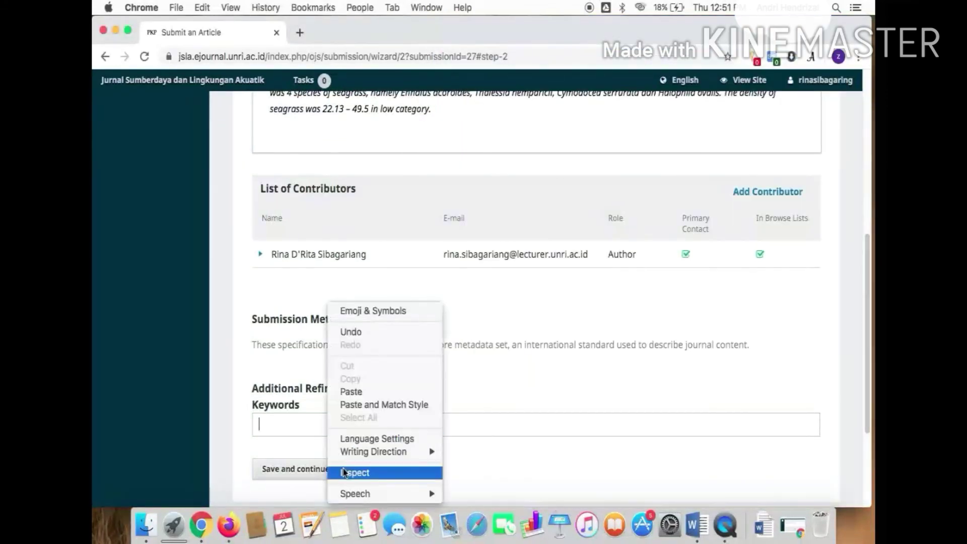
{"action": "left_click", "coordinate": [352, 391]}
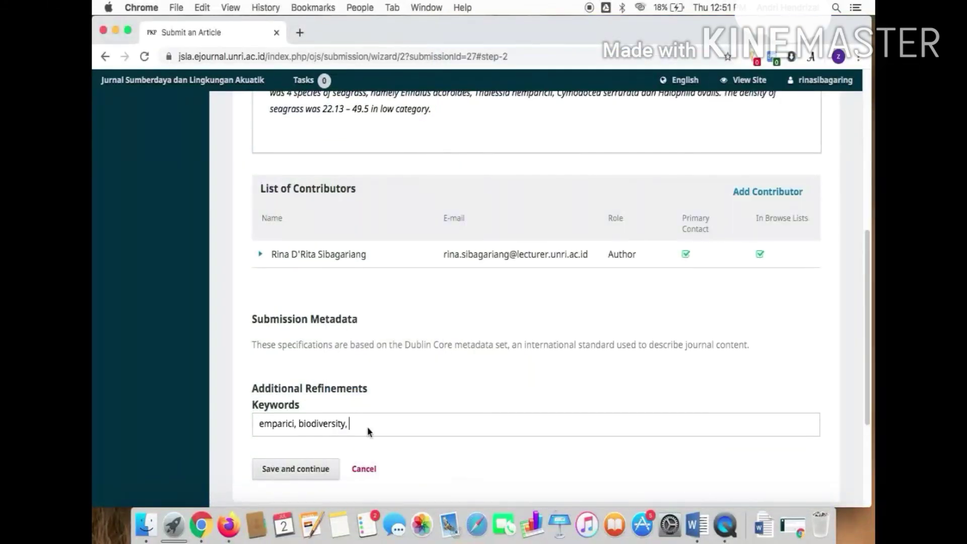
{"action": "left_click", "coordinate": [697, 525]}
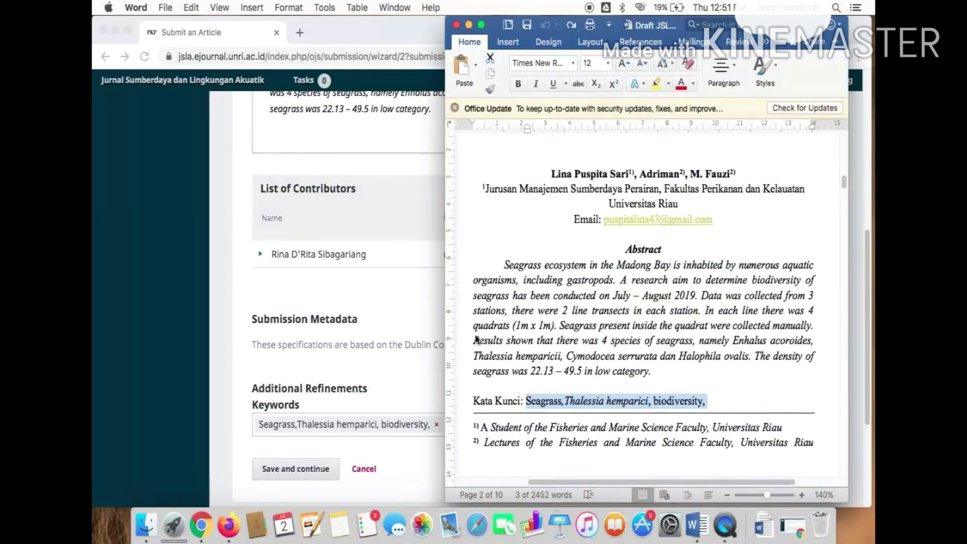
{"action": "left_click", "coordinate": [347, 452]}
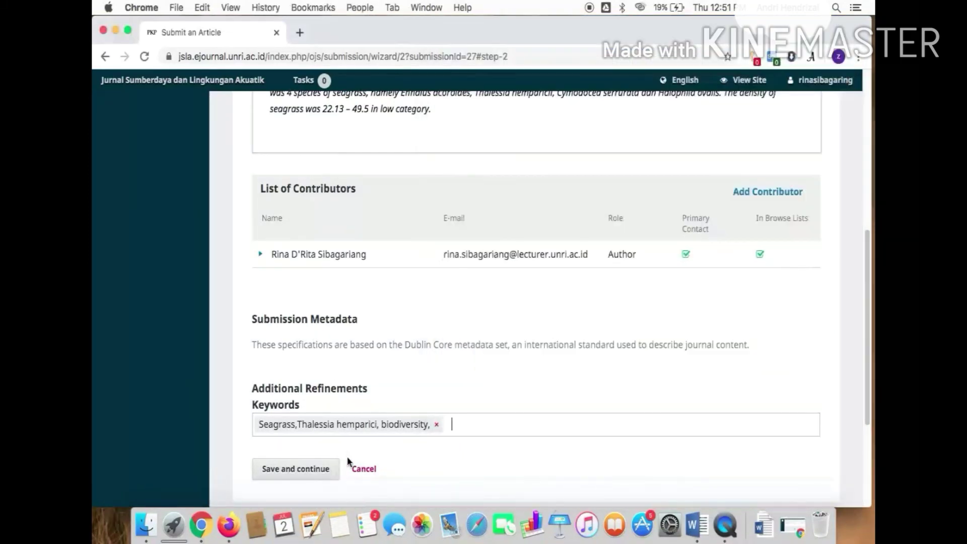
Save the metadata and finish the submission, confirming that the article goes to the journal
{"action": "left_click", "coordinate": [285, 478]}
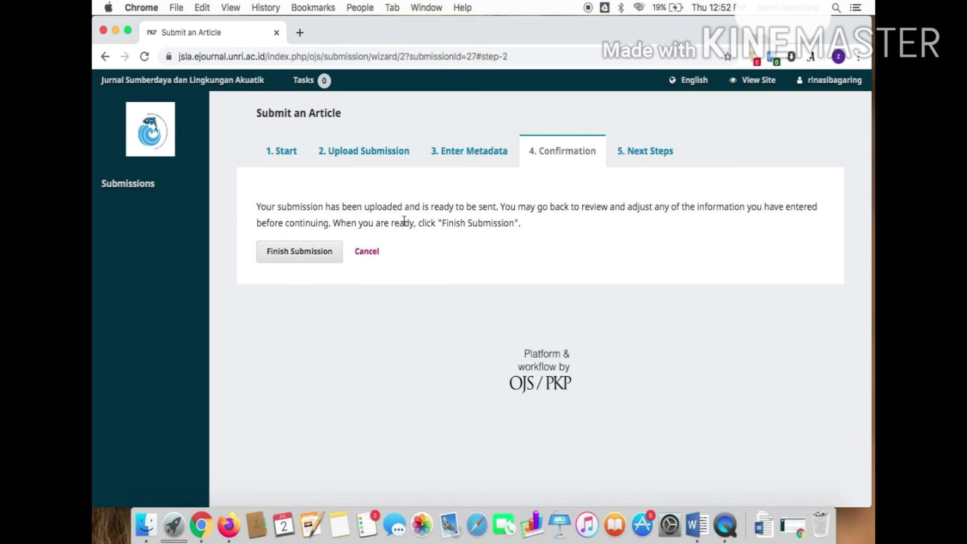
{"action": "left_click", "coordinate": [304, 258]}
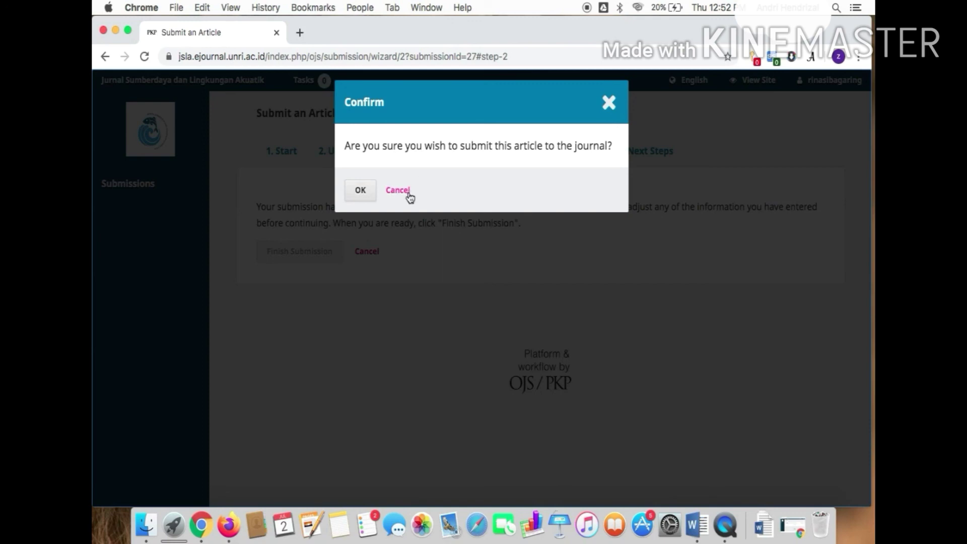
{"action": "left_click", "coordinate": [362, 197]}
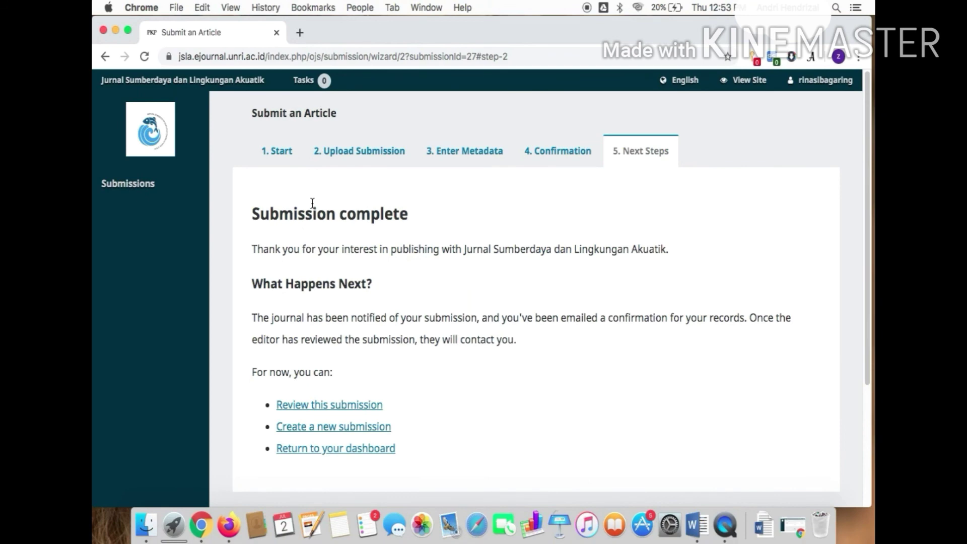
Open the account's task notifications to check for items
{"action": "left_click", "coordinate": [306, 85]}
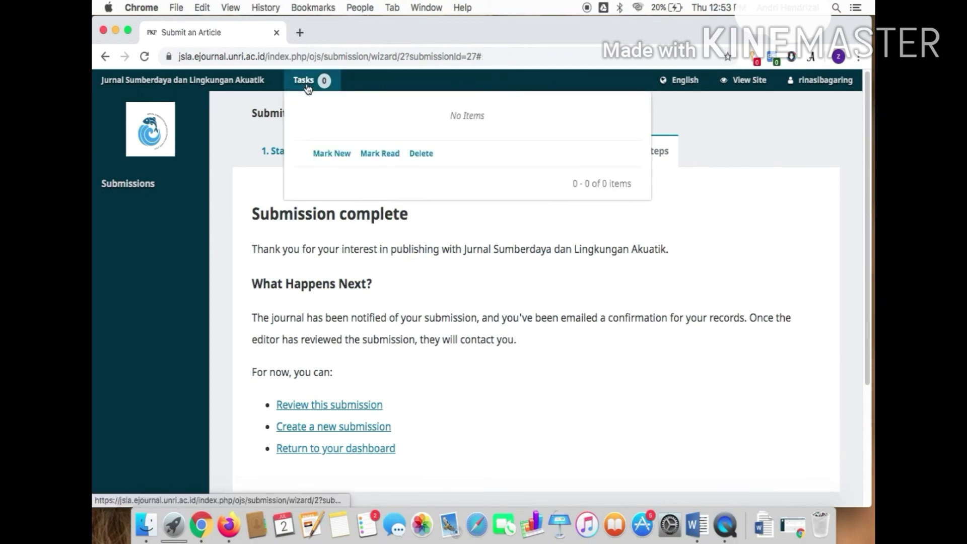